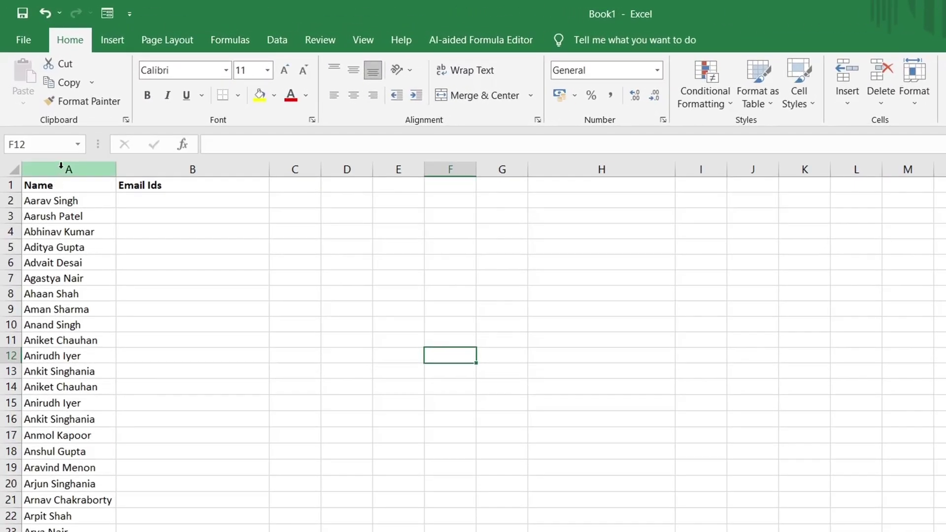
Select the Name column and pick cell B2 for the first email id
left_click(61, 166)
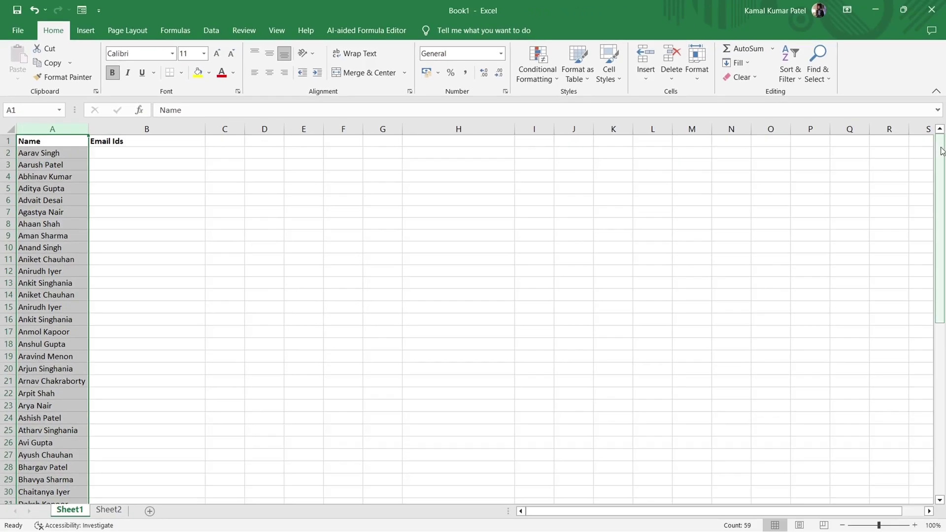
left_click_drag(945, 204, 945, 389)
left_click_drag(944, 298, 944, 177)
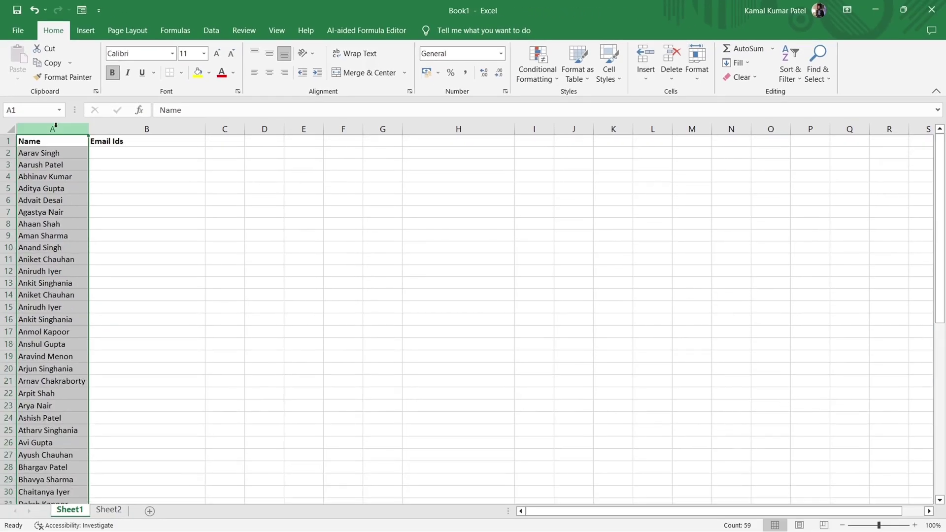
left_click(108, 152)
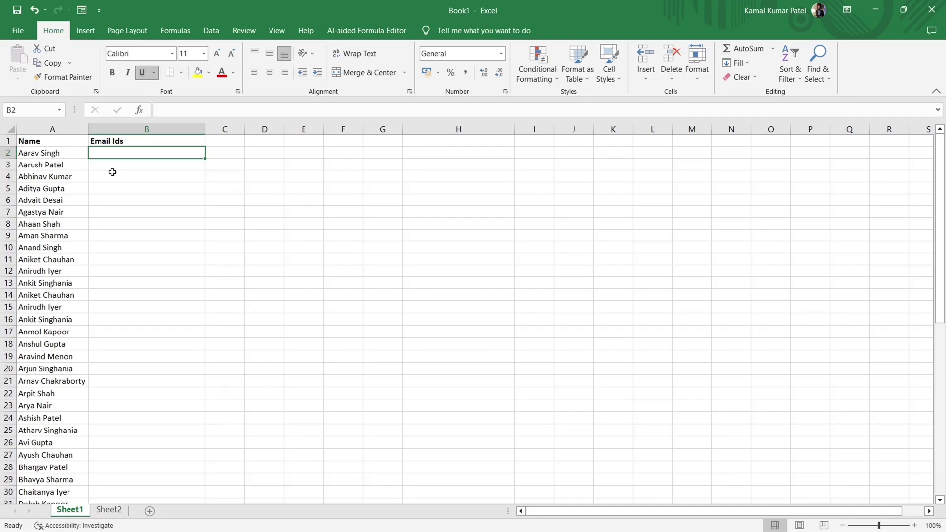
Ask Bing Chat for a one-shot way to generate the email ids for all names
mouse_move(474, 513)
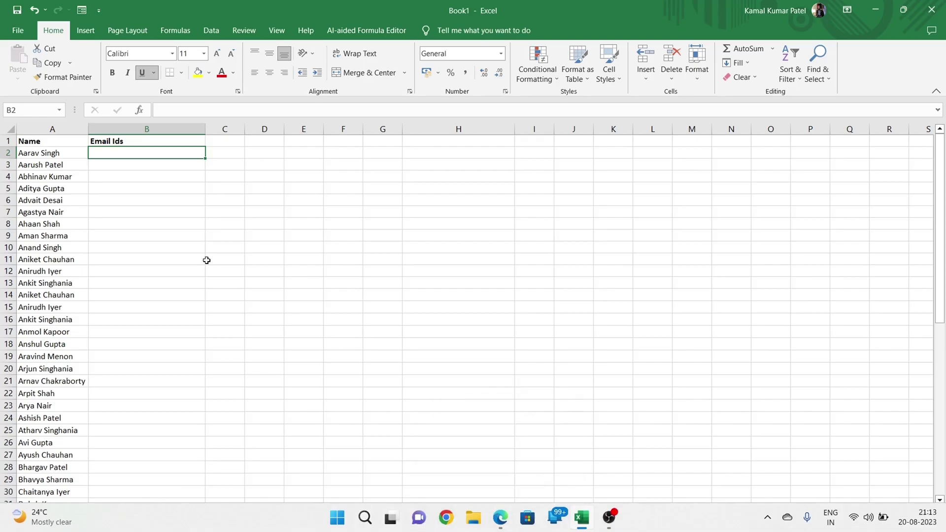
key("alt+Tab")
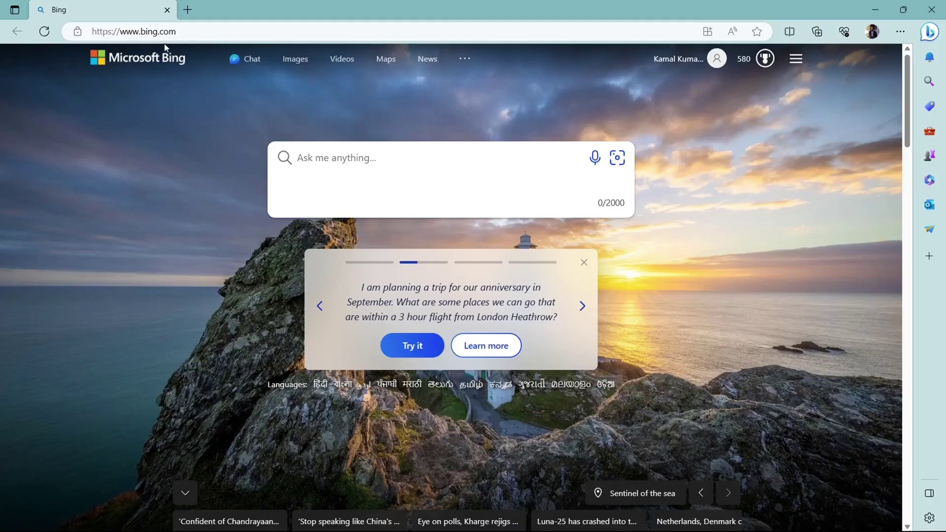
left_click(246, 63)
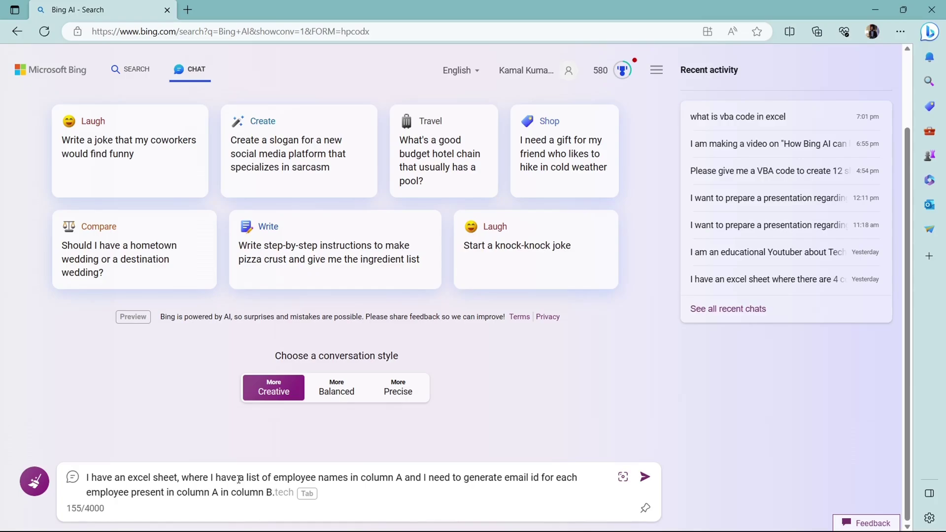
type("Please give me a quick solution how can I ")
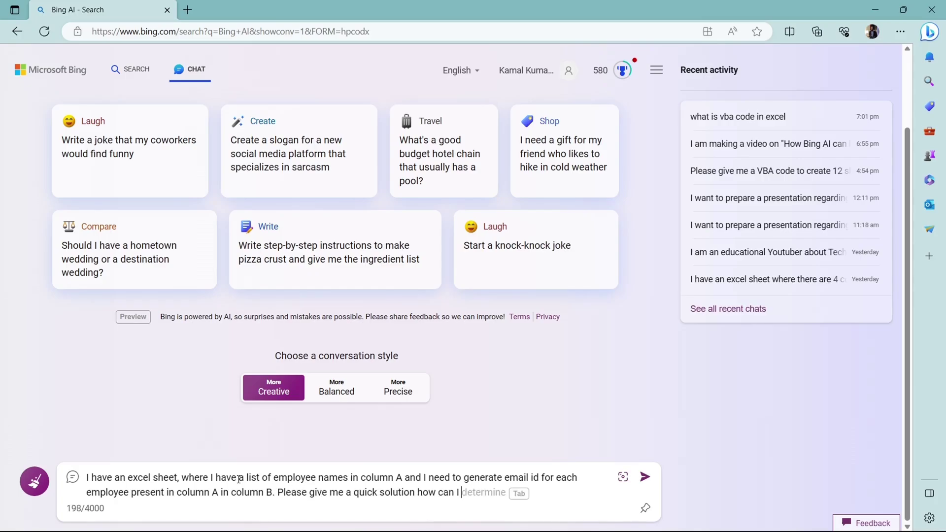
type("generate the same ")
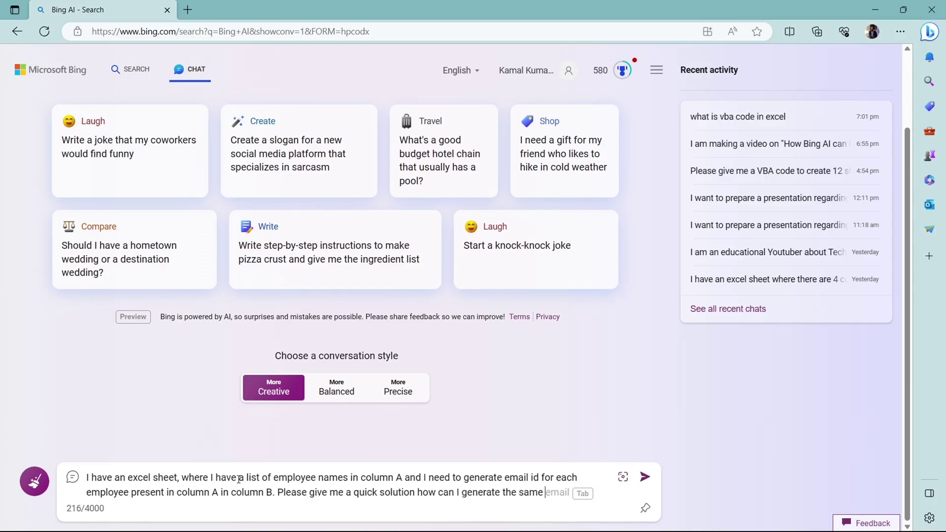
type("in one shot.")
key("Return")
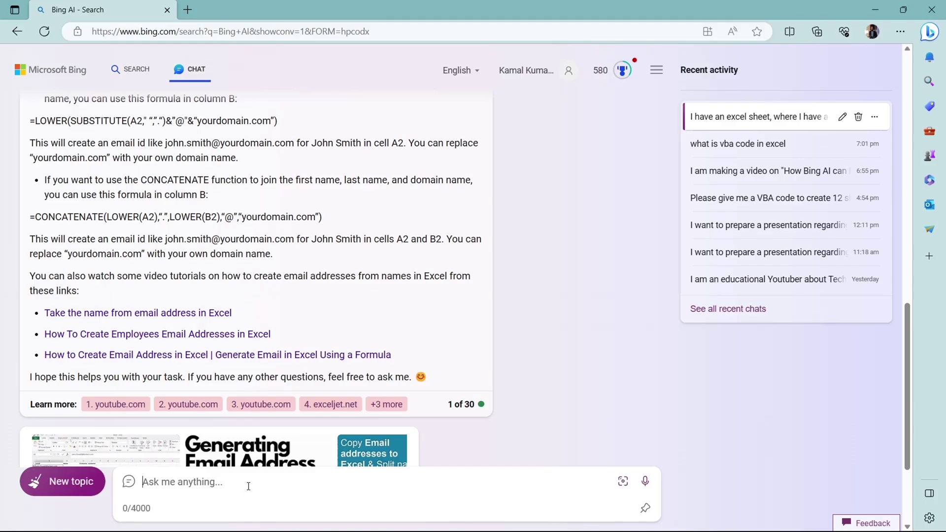
Ask Bing for a non-formula way to create the email ids and review its Flash Fill suggestion
type("I don't want to ")
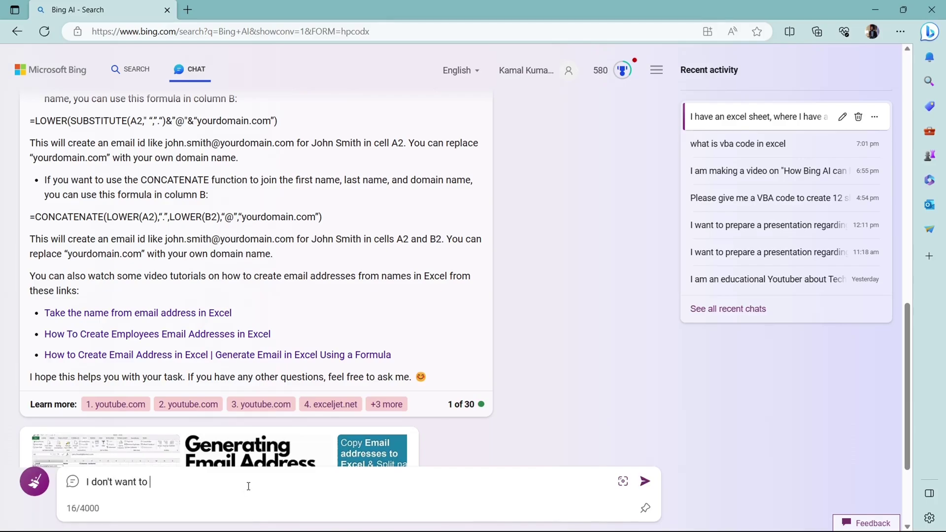
type("use formula. Plea")
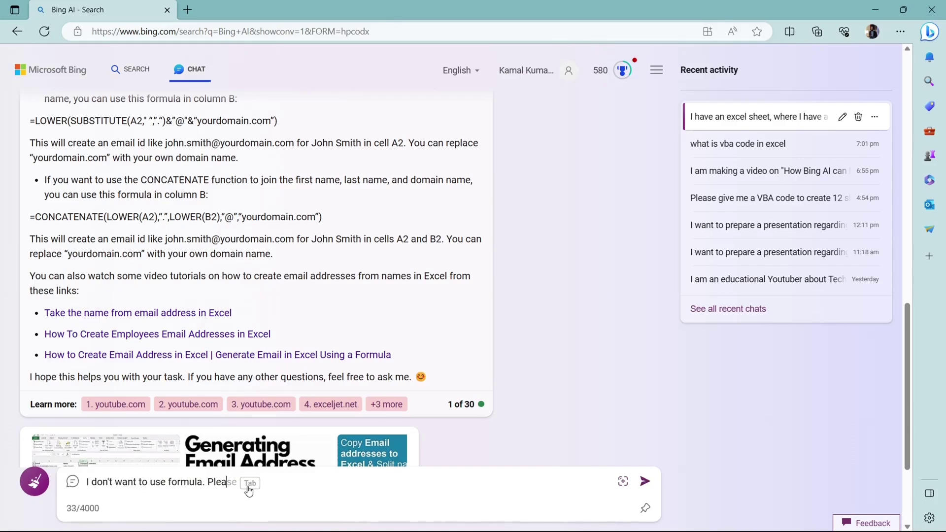
type("se give me another solution")
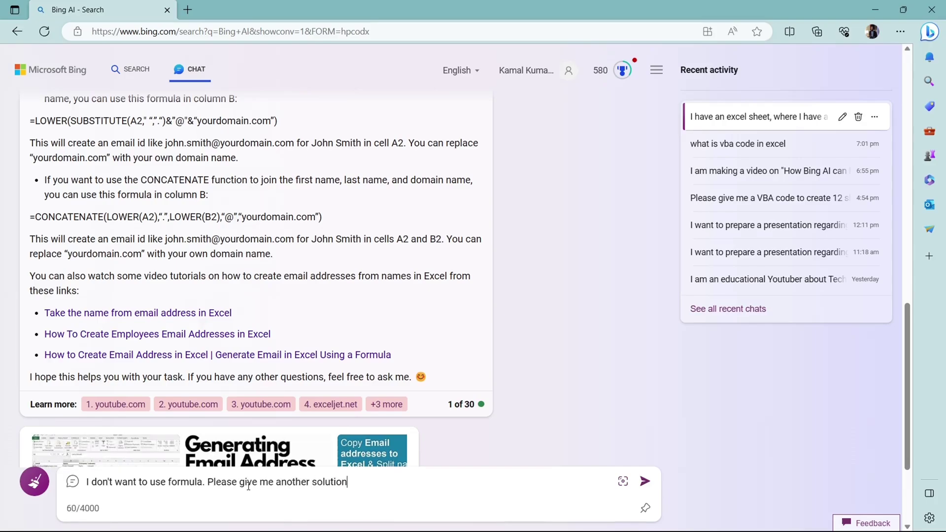
key("Return")
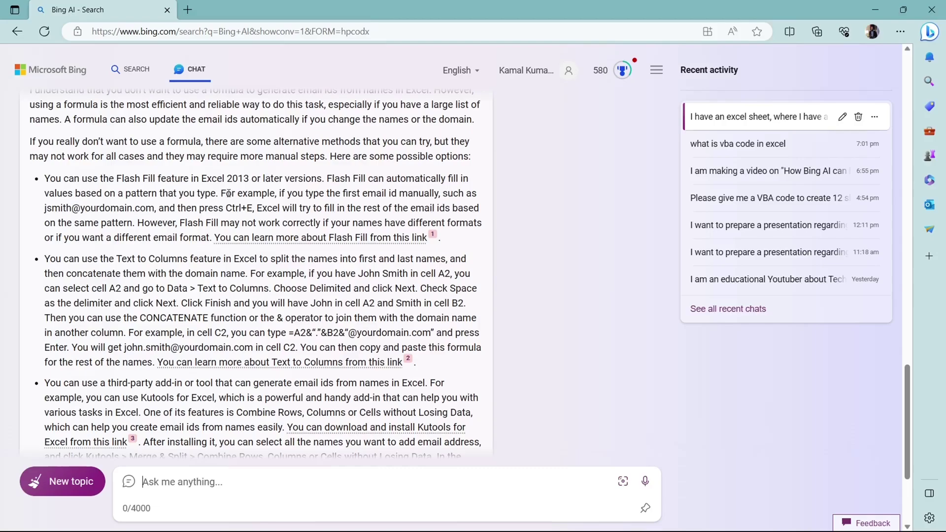
left_click_drag(222, 194, 451, 239)
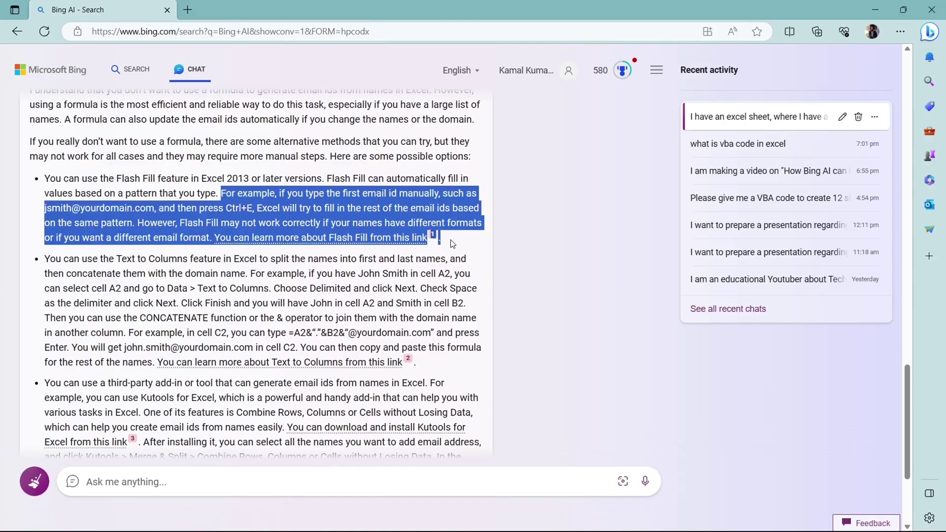
left_click(424, 202)
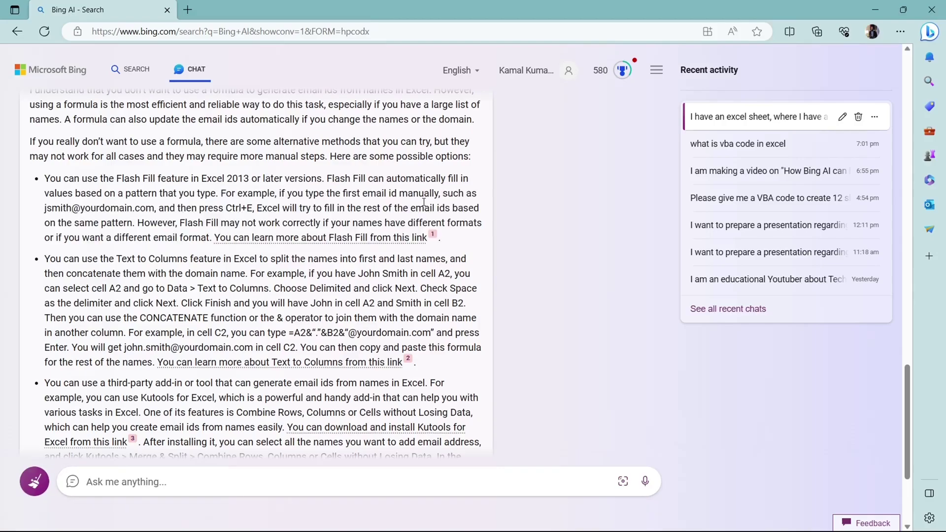
Ask Bing to explain Flash Fill in more detail and scroll through its answer
left_click_drag(117, 179, 157, 178)
mouse_move(241, 239)
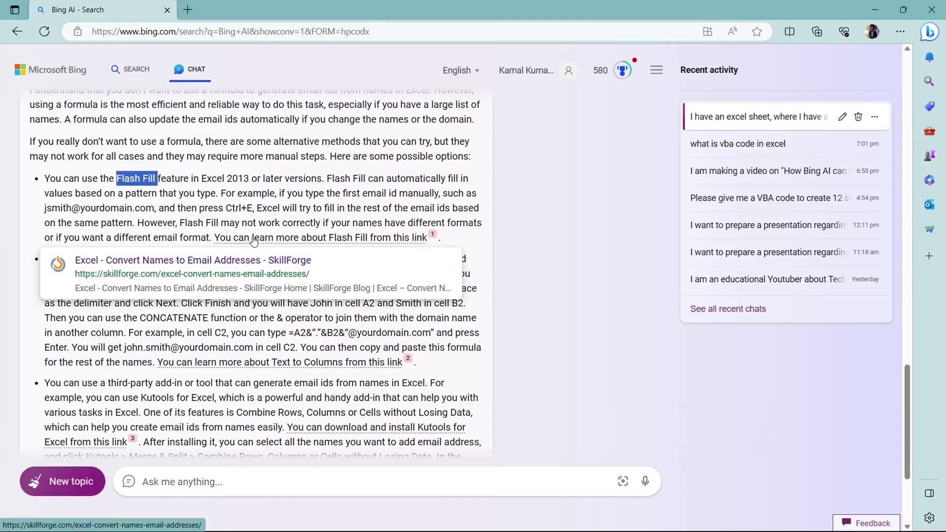
left_click(189, 488)
left_click(189, 488)
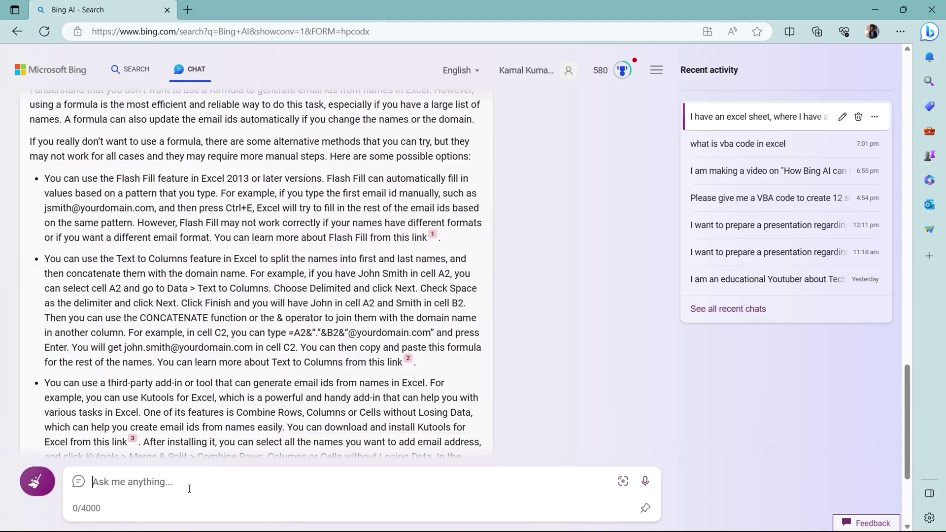
type("Please ")
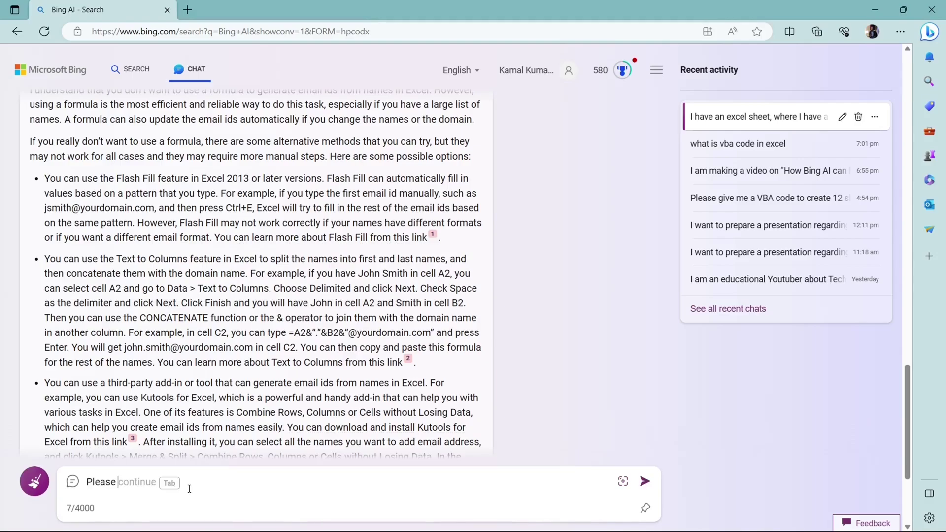
type("explain me more about Flash Fill.")
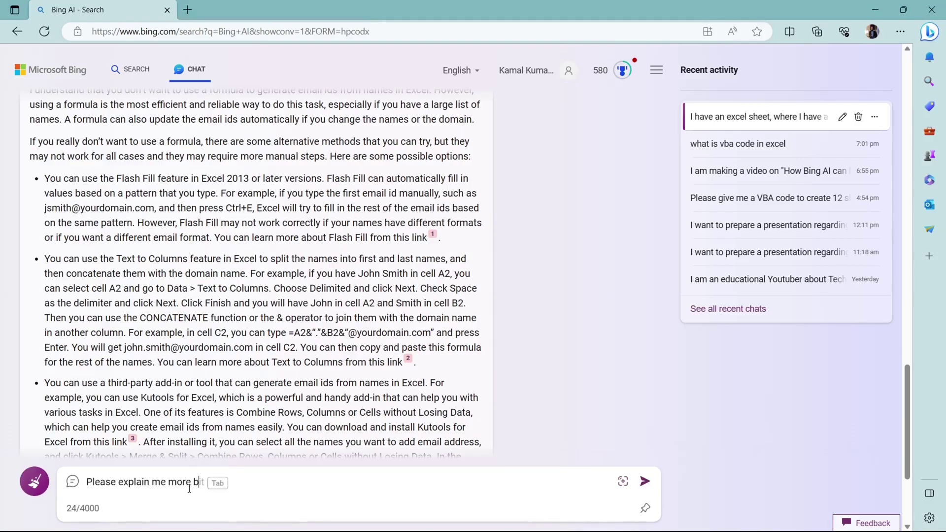
key("Return")
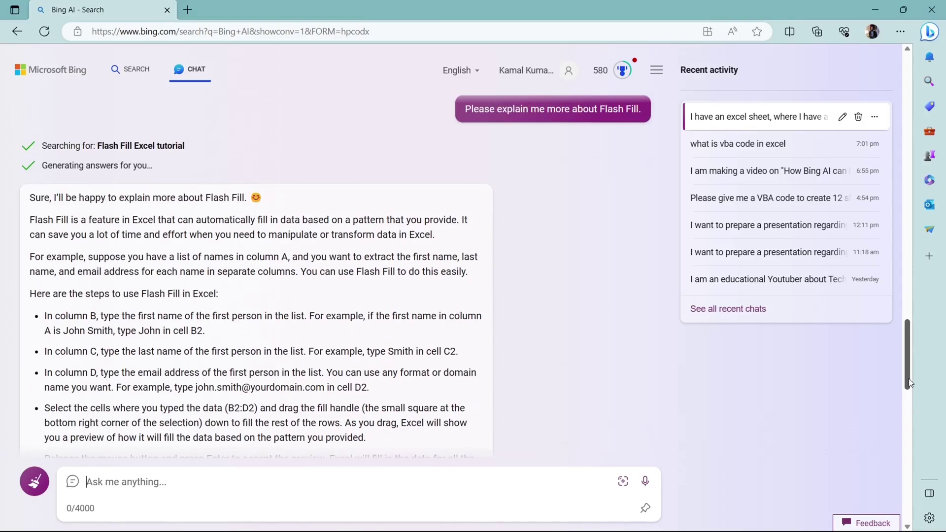
scroll(910, 383, "down", 3)
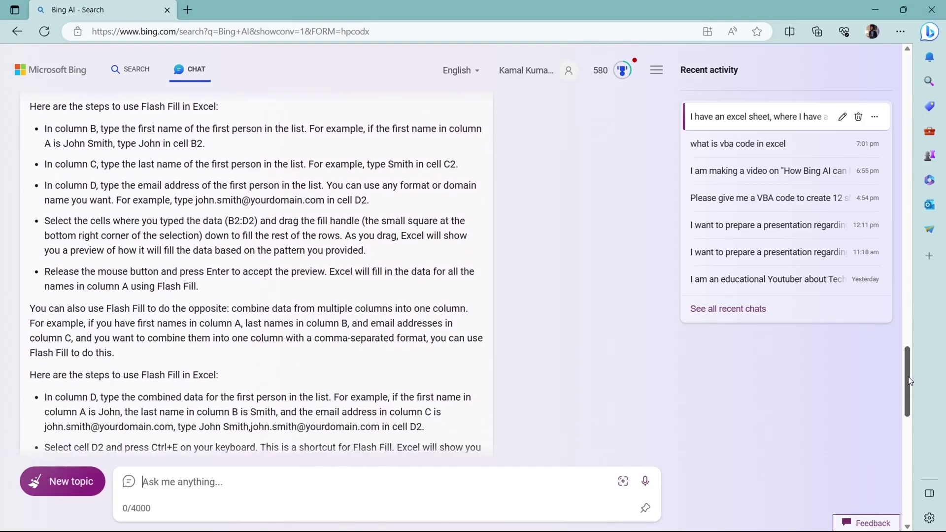
left_click_drag(910, 382, 910, 389)
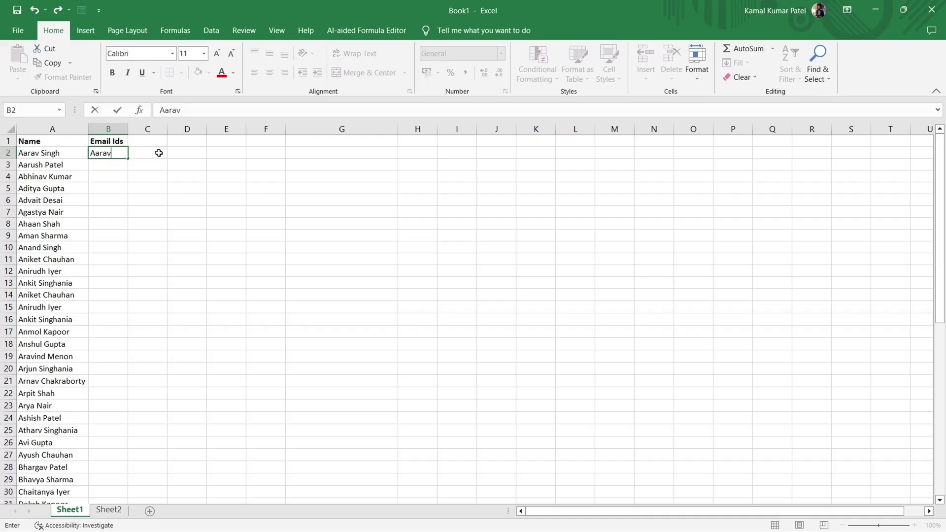
type(".Singh@xyz.com")
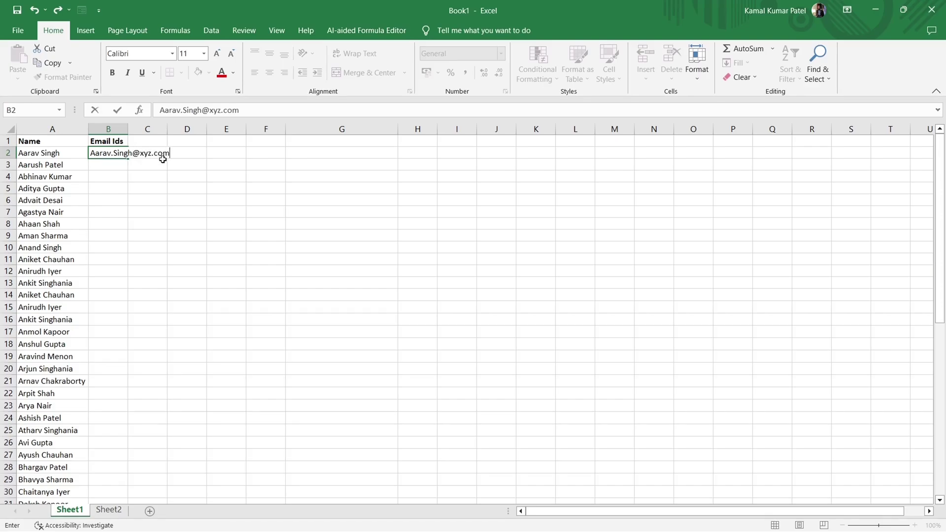
key("ctrl+Return")
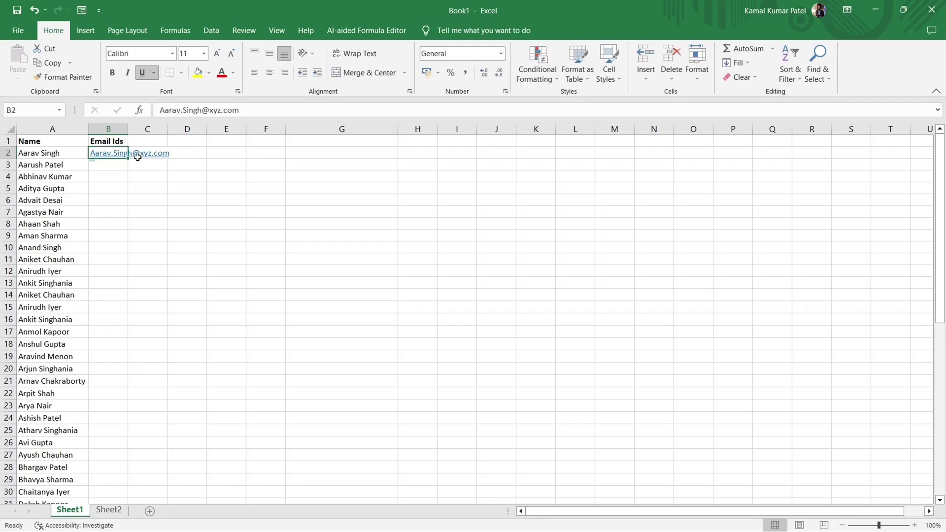
key("ctrl+e")
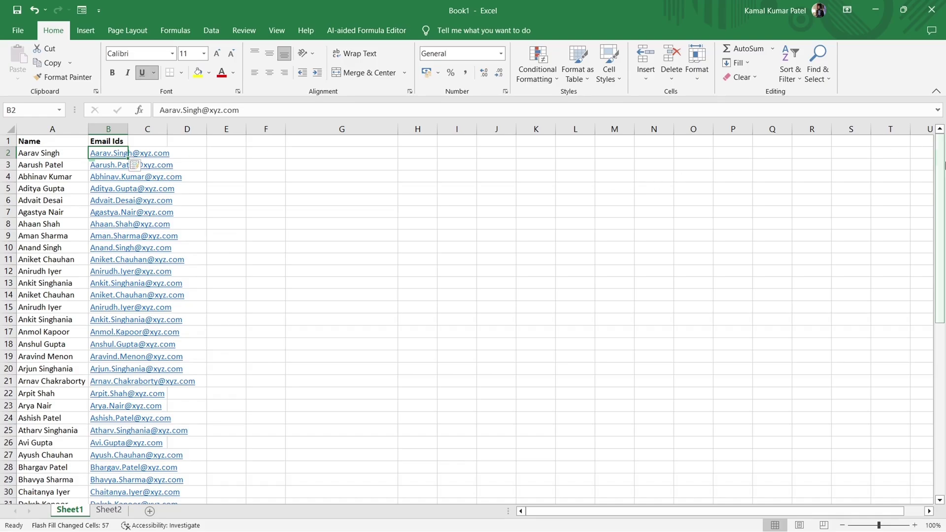
mouse_move(942, 170)
left_mouse_down()
mouse_move(941, 308)
mouse_move(941, 170)
left_mouse_up()
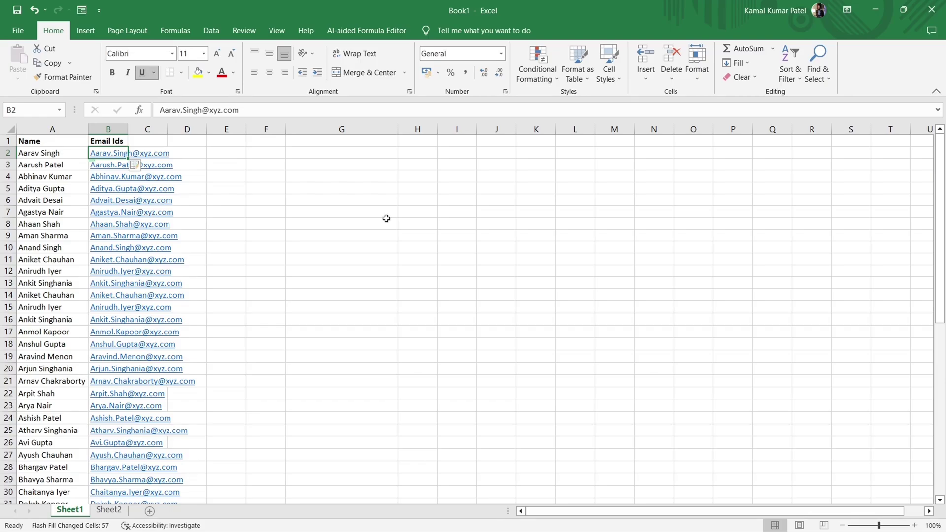
Open Sheet2 and inspect the Item Ids and Unit Price columns of the item table
key("ctrl+Page_Down")
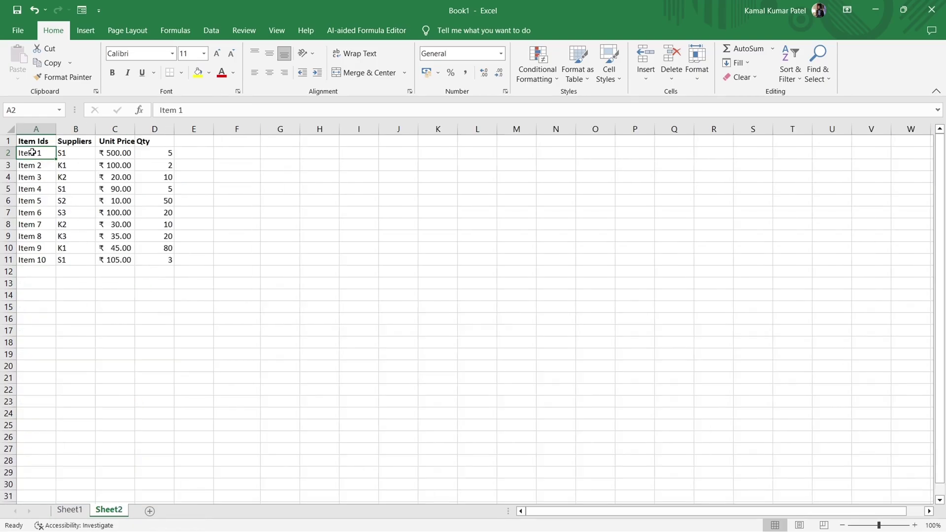
left_click_drag(30, 129, 163, 129)
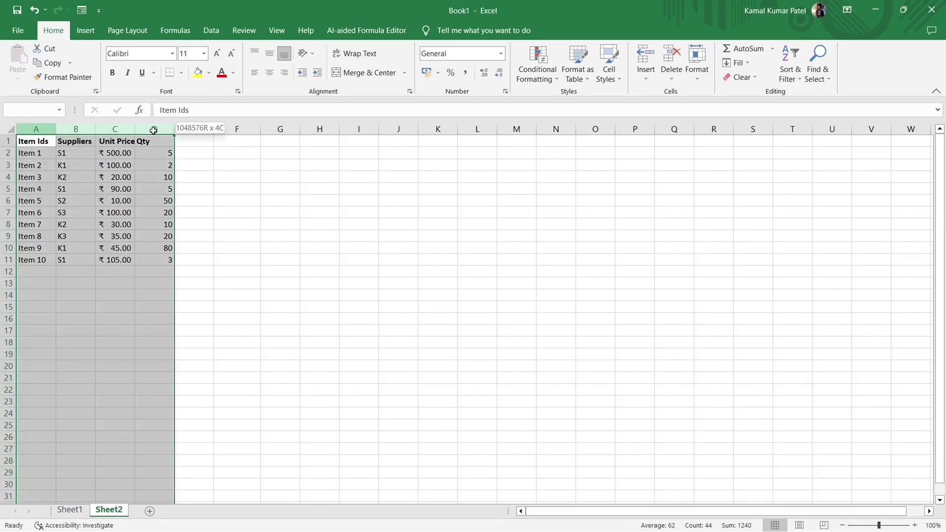
left_click(39, 129)
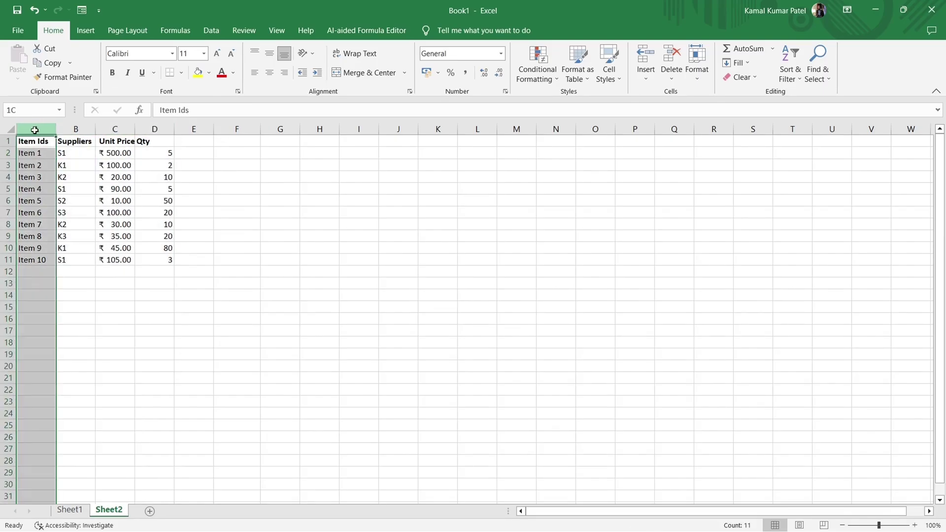
left_click(118, 129)
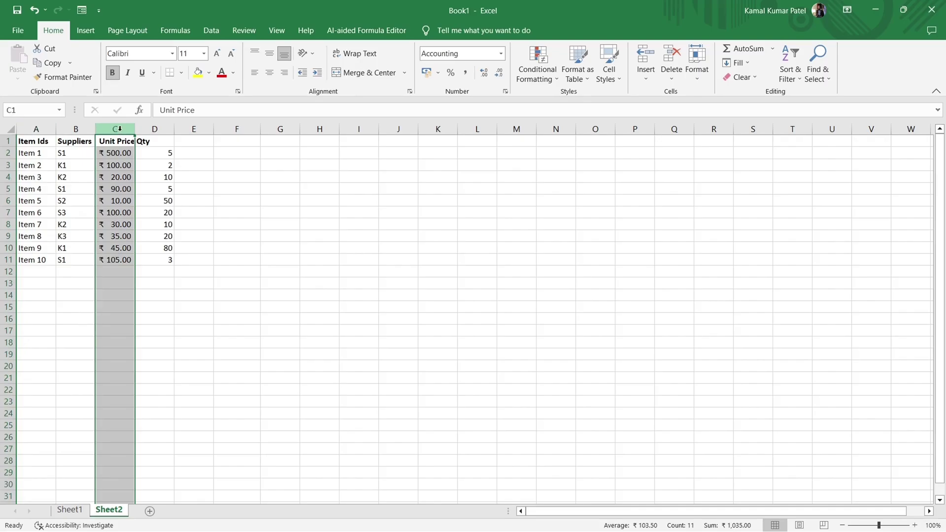
left_click(119, 165)
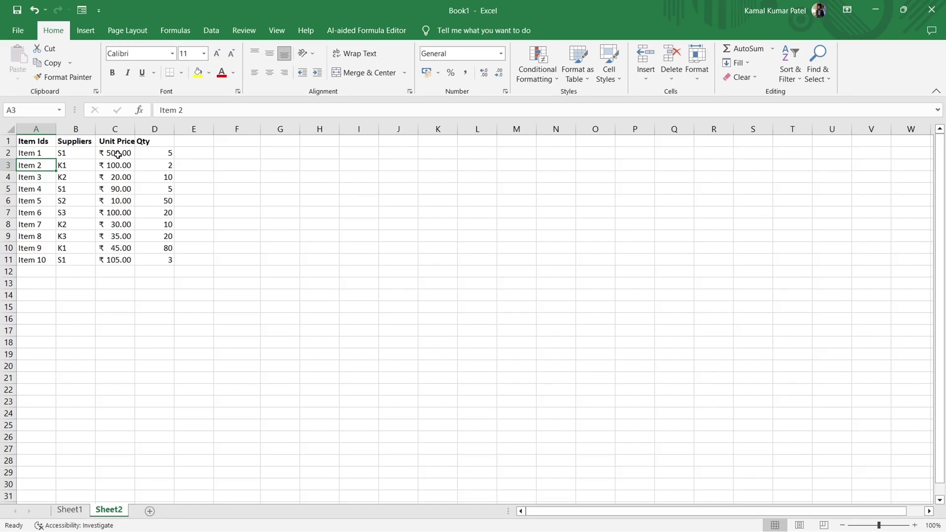
key("alt+Tab")
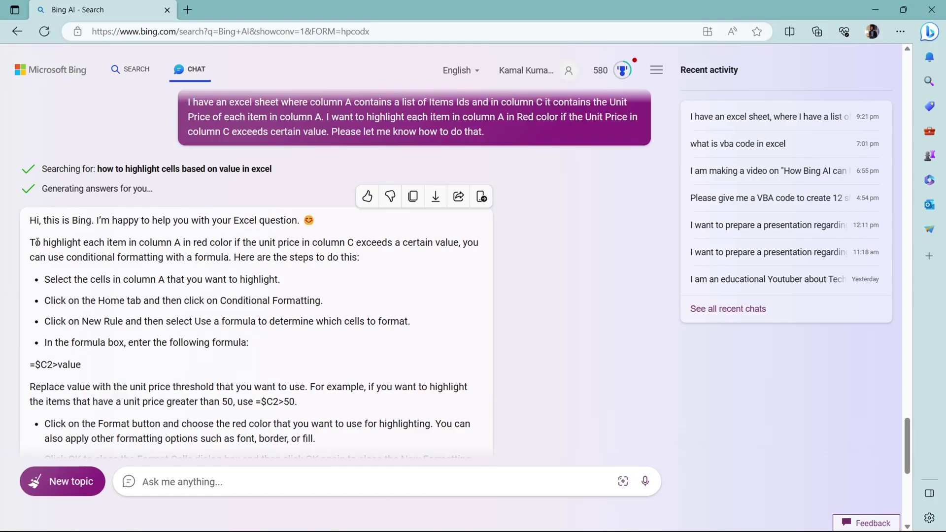
Review Bing's conditional formatting steps and select the item IDs in A2:A11
left_click_drag(34, 266, 248, 345)
left_click(135, 278)
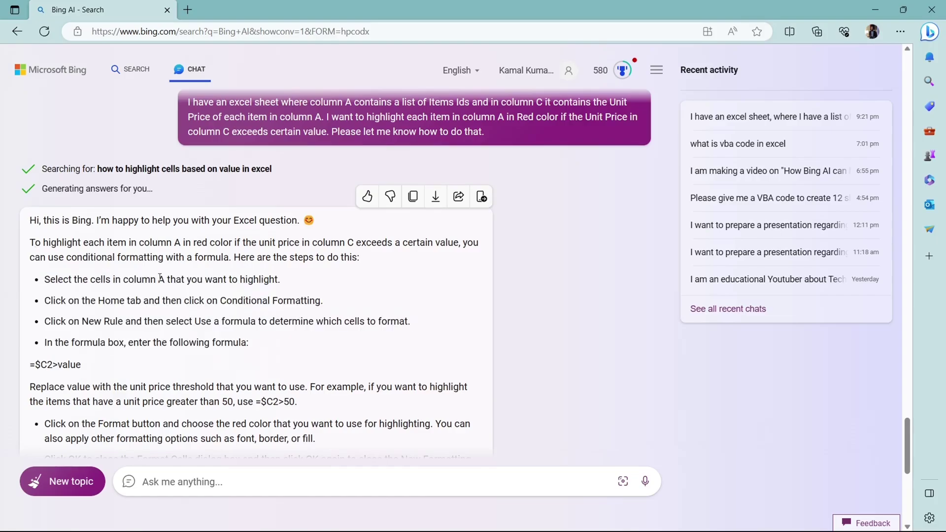
key("alt+Tab")
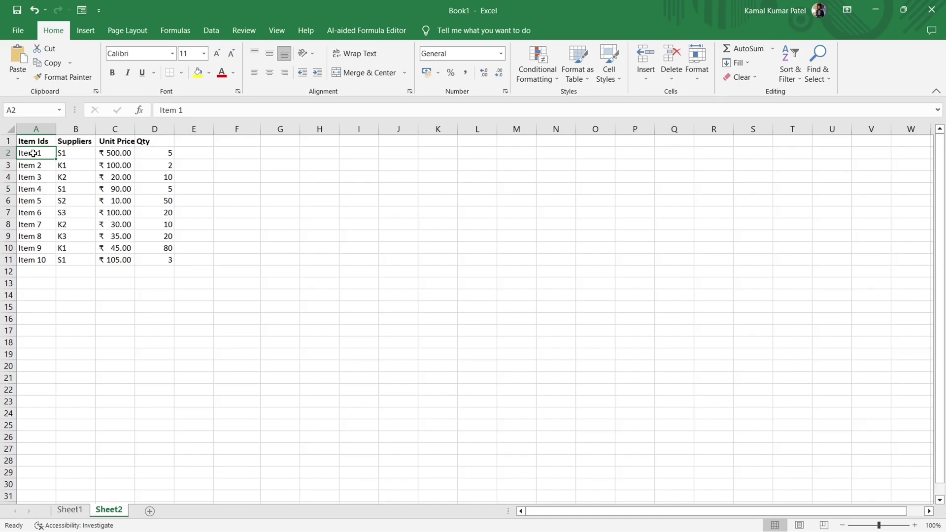
left_click_drag(32, 154, 32, 260)
key("alt+Tab")
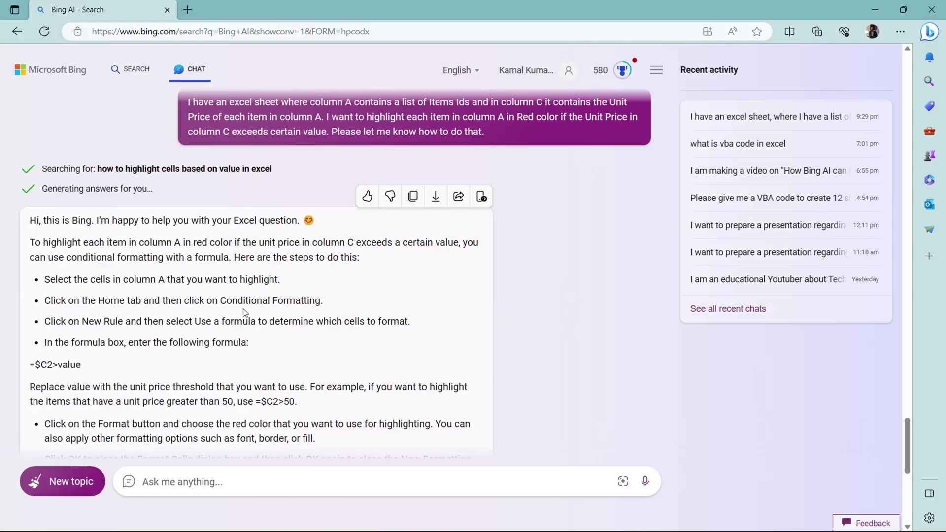
Start a new conditional formatting rule using a formula to determine which cells to format
key("alt+Tab")
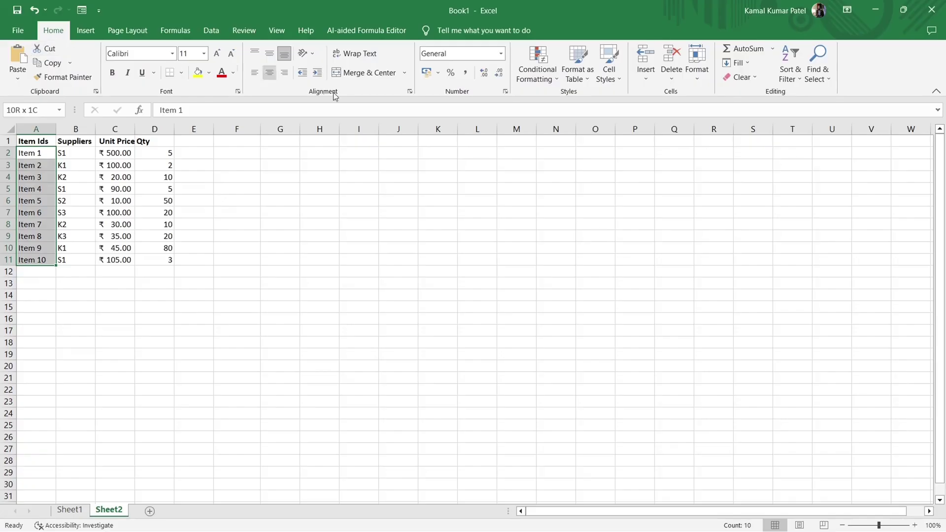
key("alt+Tab")
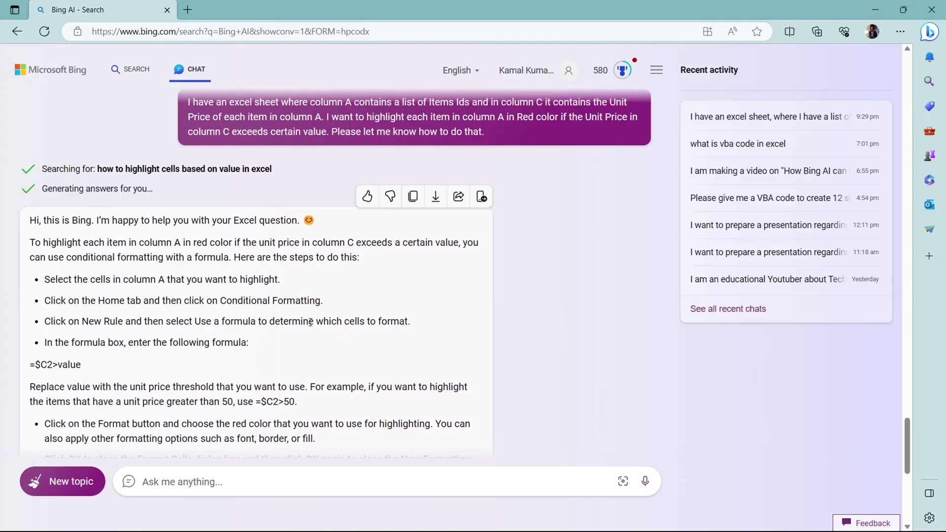
key("alt+Tab")
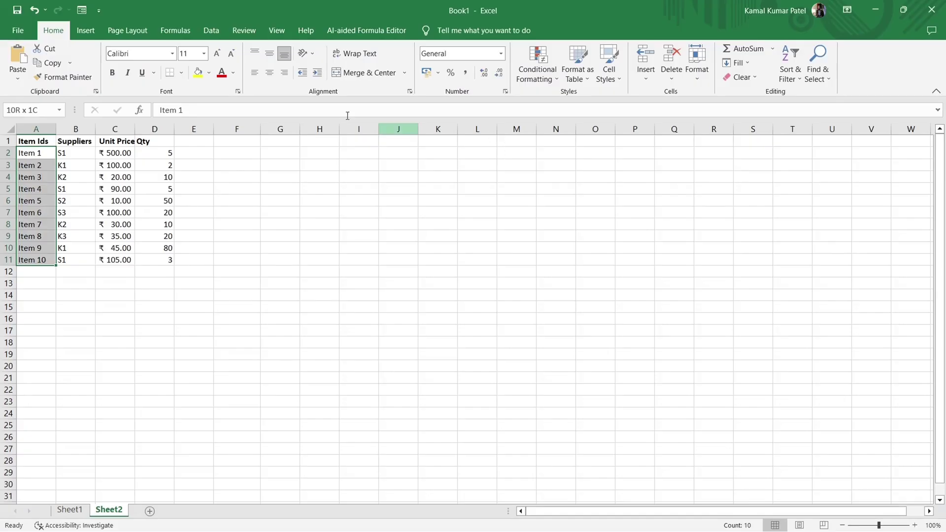
left_click(537, 69)
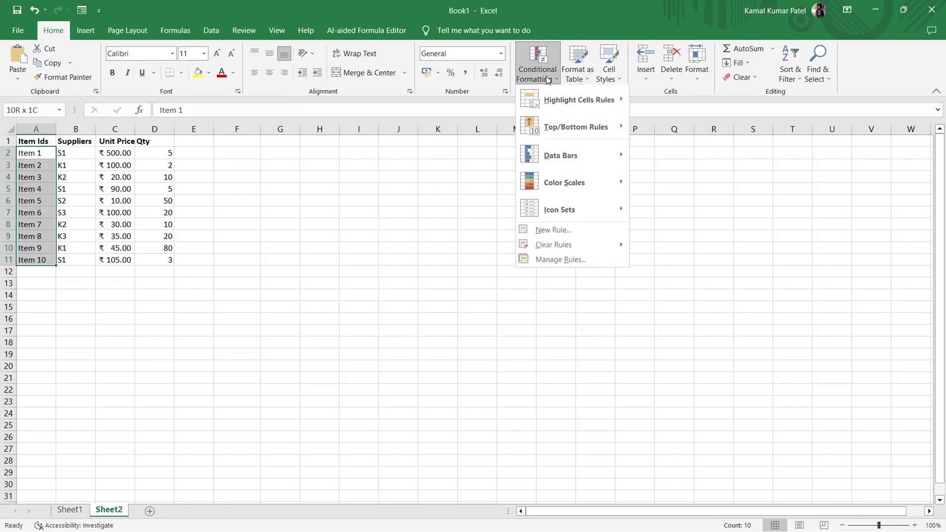
left_click(549, 231)
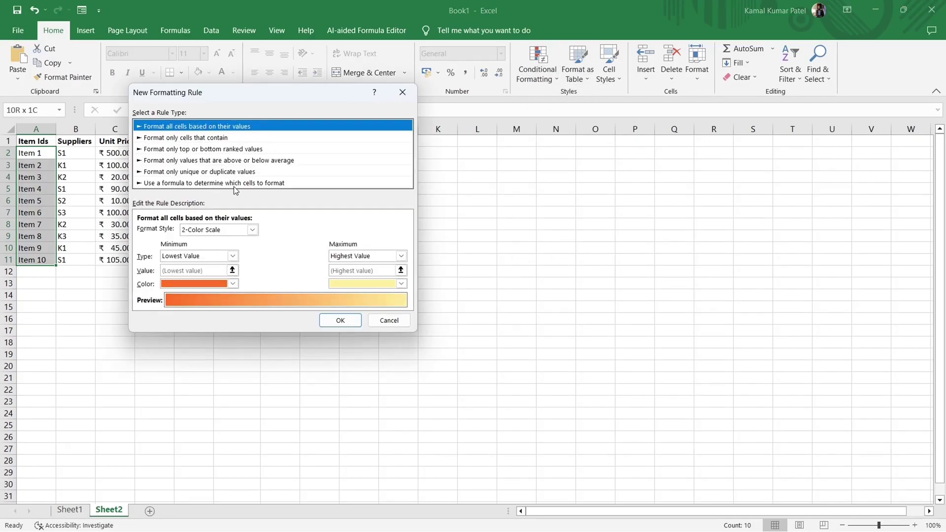
left_click(253, 184)
key("alt+Tab")
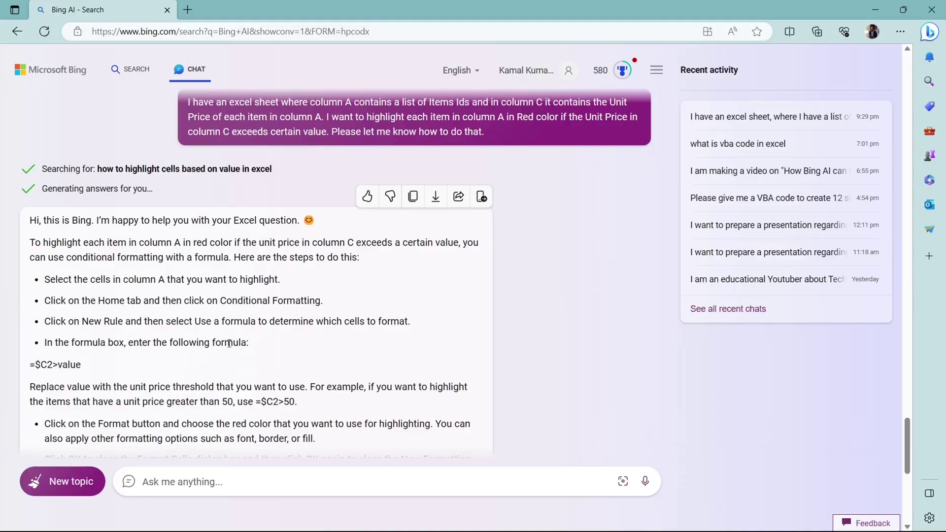
Enter the rule formula =$C2>50 and give it a red font colour format
left_click_drag(37, 366, 83, 366)
key("alt+Tab")
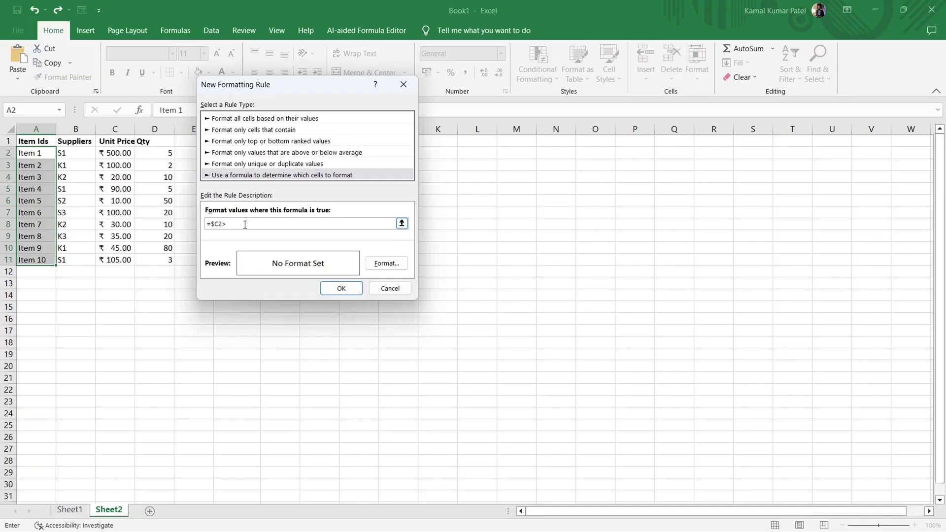
type("50")
left_click(395, 265)
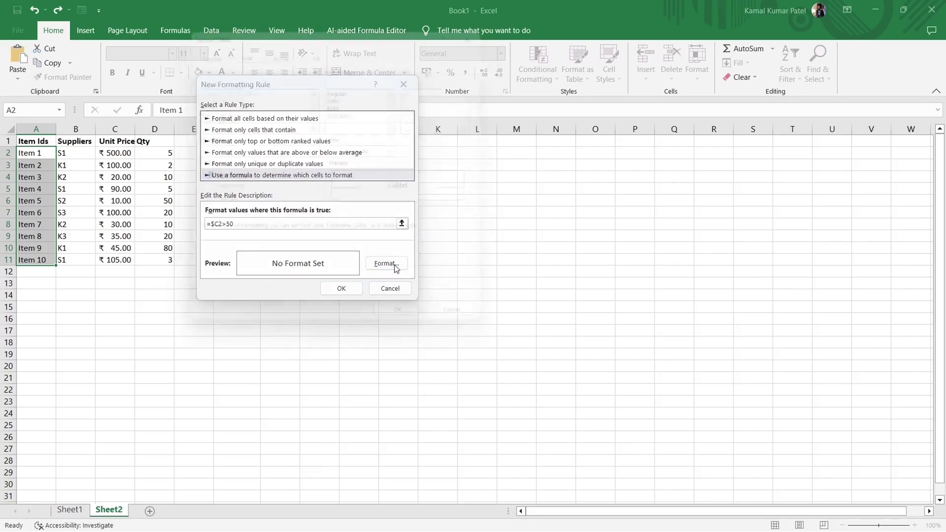
left_click(376, 153)
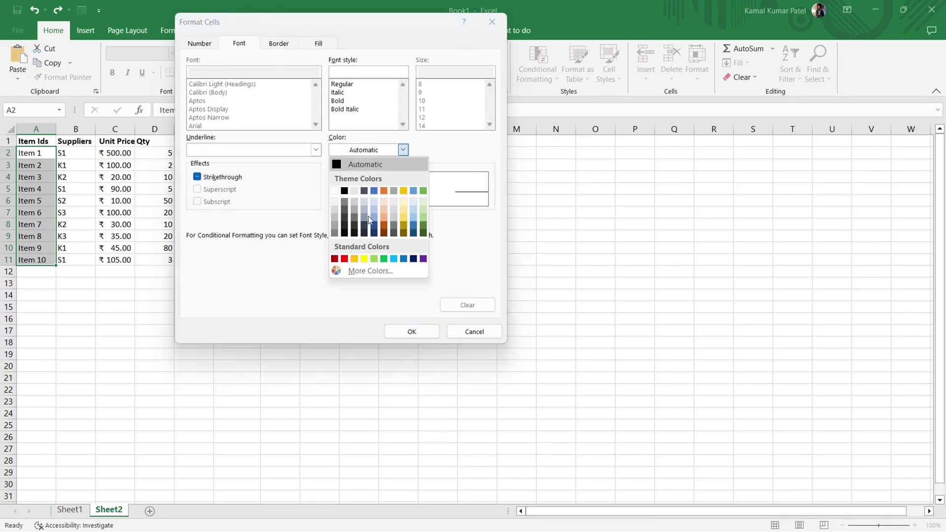
left_click(345, 258)
left_click(415, 332)
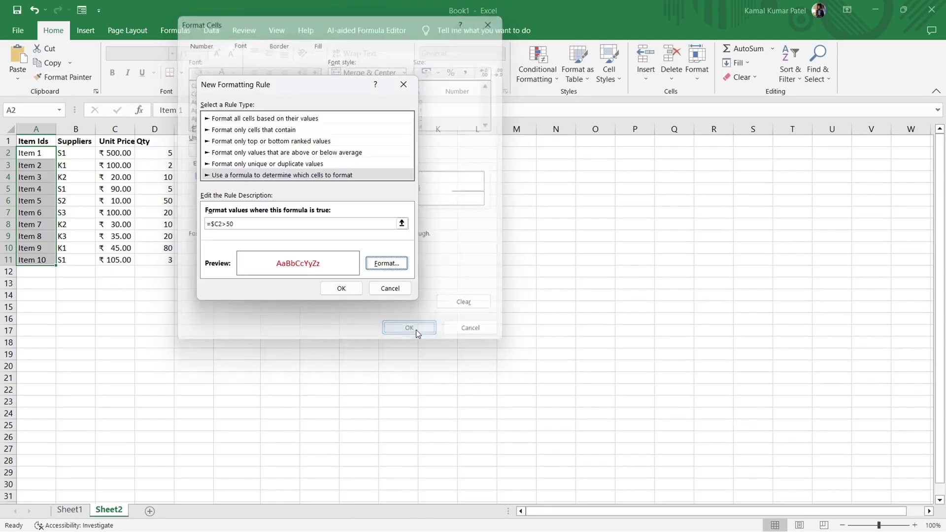
left_click(351, 289)
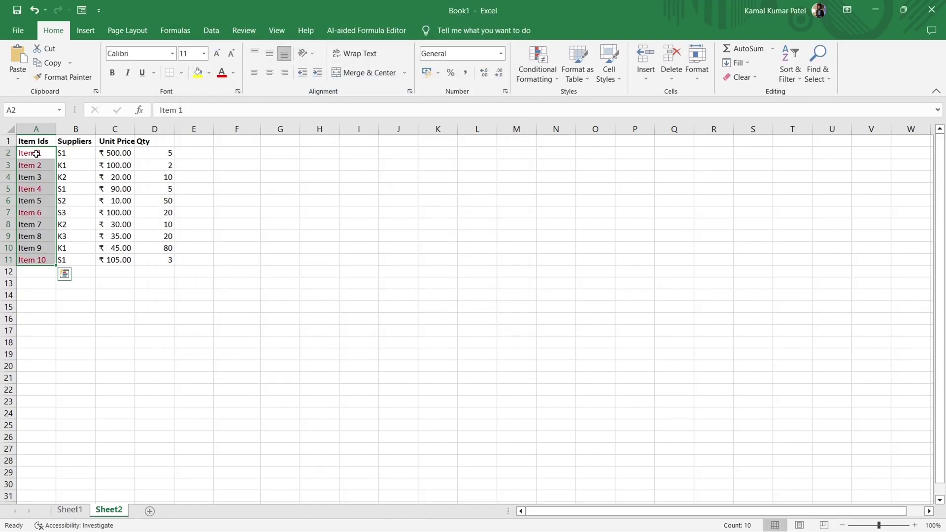
left_click(36, 153)
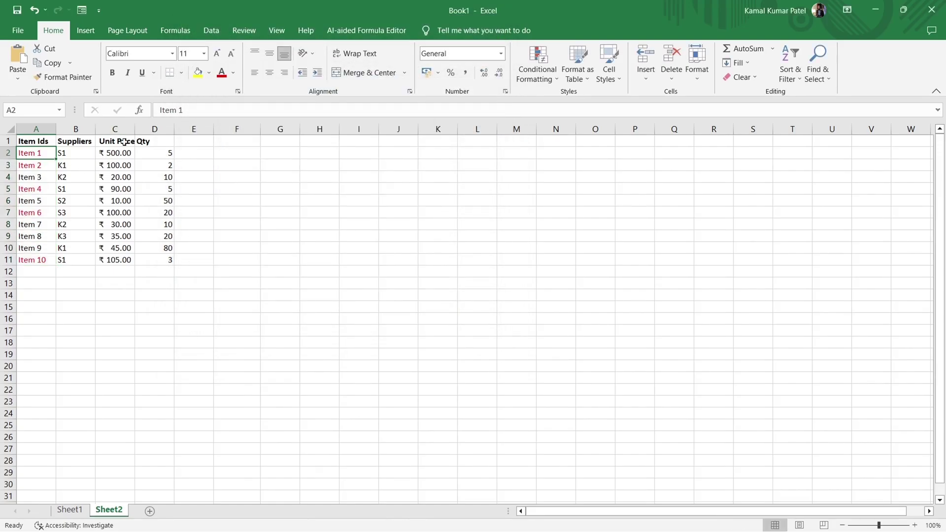
left_click(122, 150)
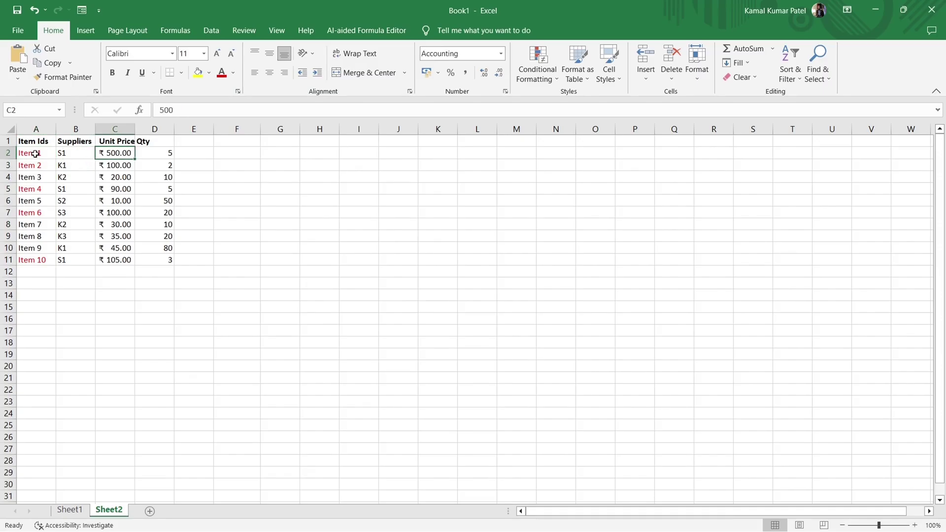
left_click(33, 152)
left_click(119, 153)
left_click(123, 165)
left_click(122, 178)
left_click(117, 188)
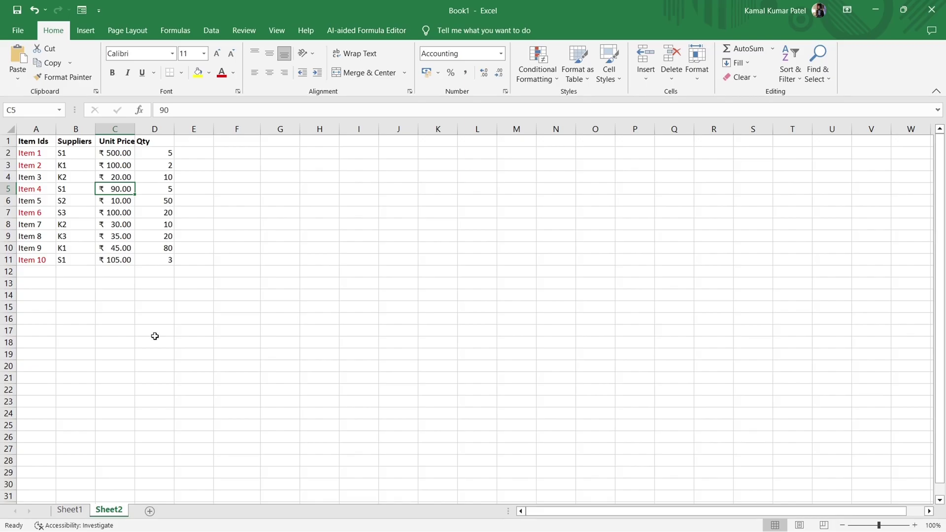
Insert Sheet17 and Sheet18 with the New Sheet button, leaving the Sheet18 tab menu unused
left_click(150, 512)
left_click(191, 511)
right_click(190, 513)
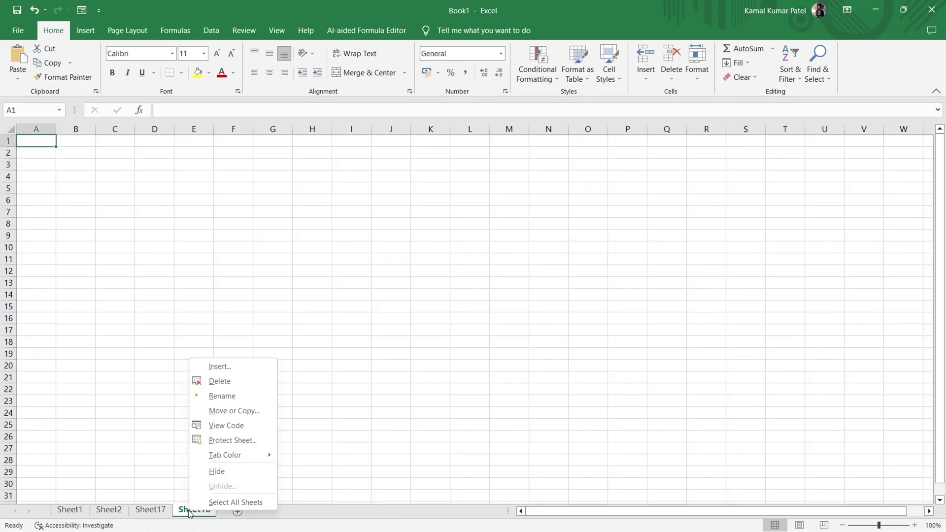
left_click(315, 509)
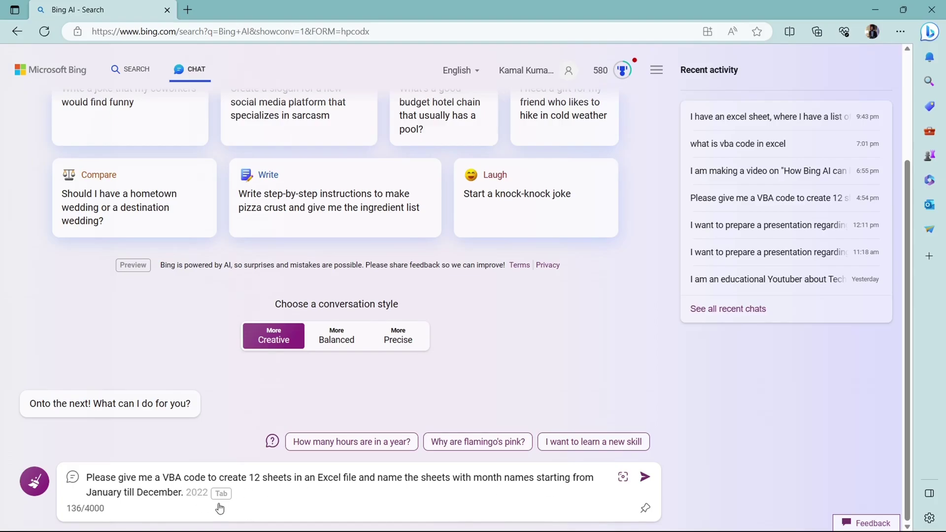
Send the month-sheet VBA request, then reword the earlier question from 'run' to 'write' VBA
key("Return")
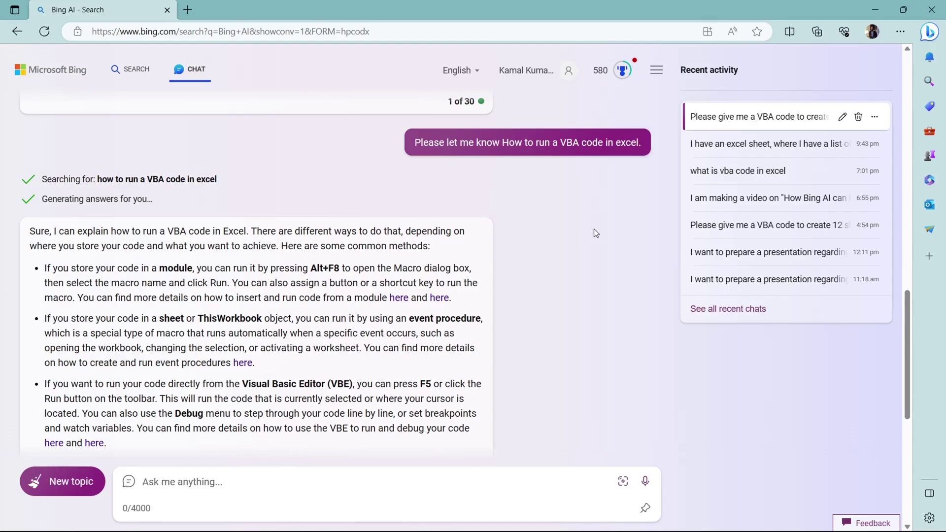
left_click(632, 124)
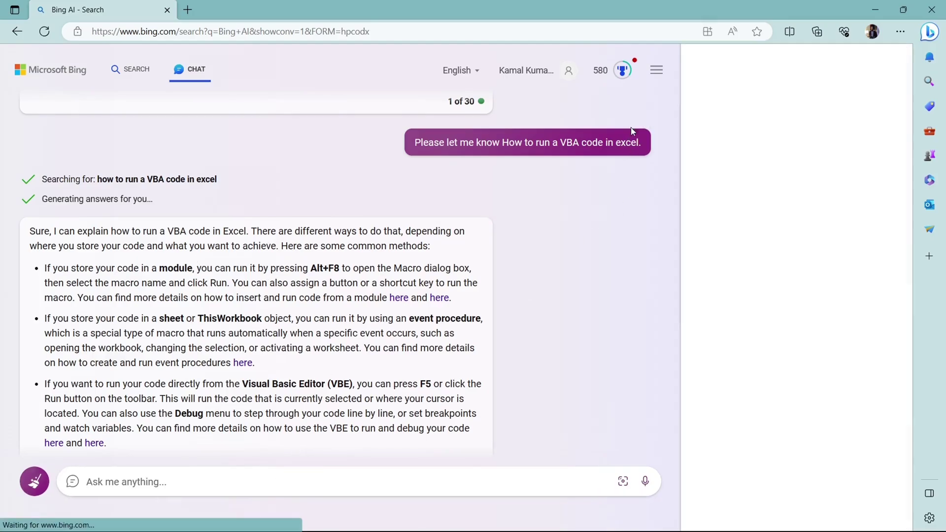
double_click(212, 482)
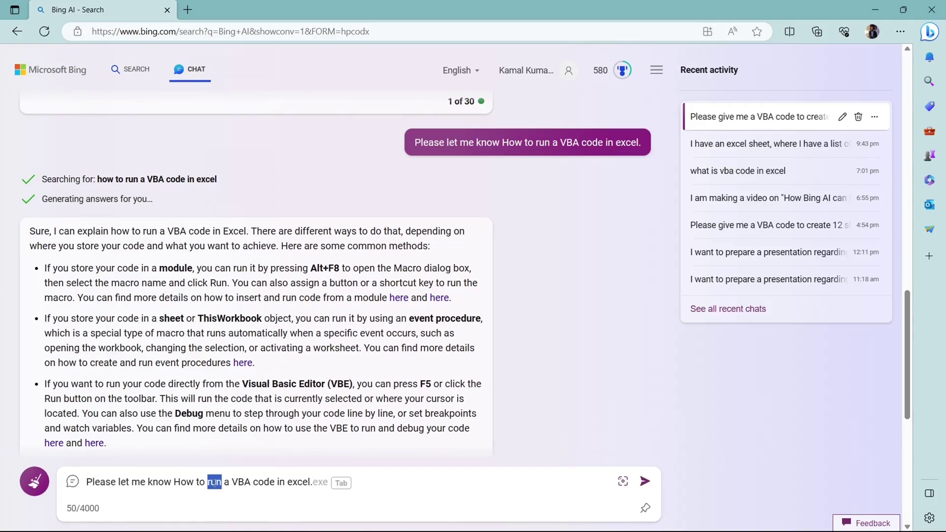
type("write")
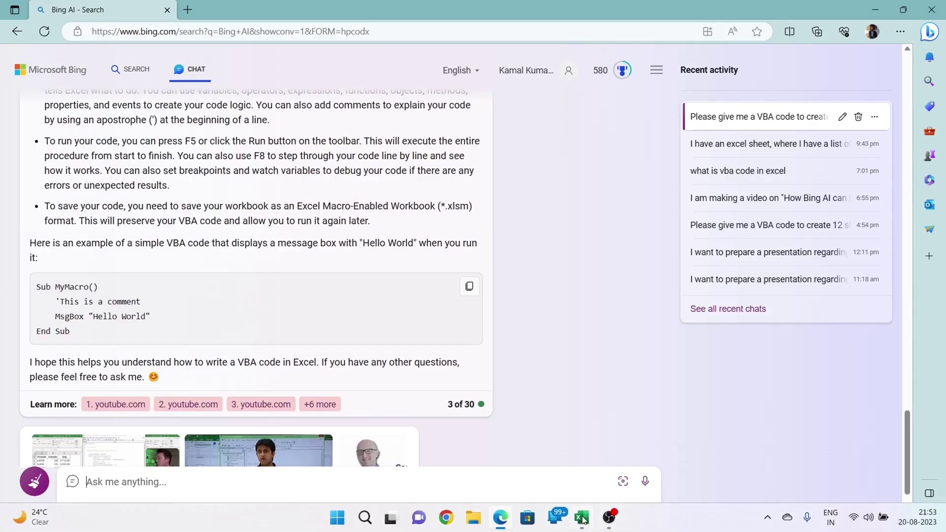
left_click(581, 518)
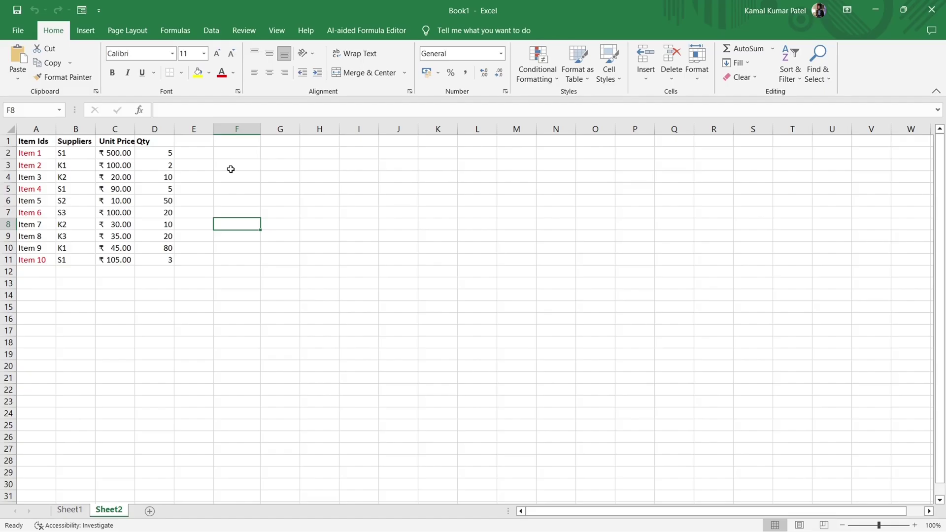
Insert a new VBA module and paste Bing's CreateSheets macro into it
key("alt+F11")
left_click(41, 41)
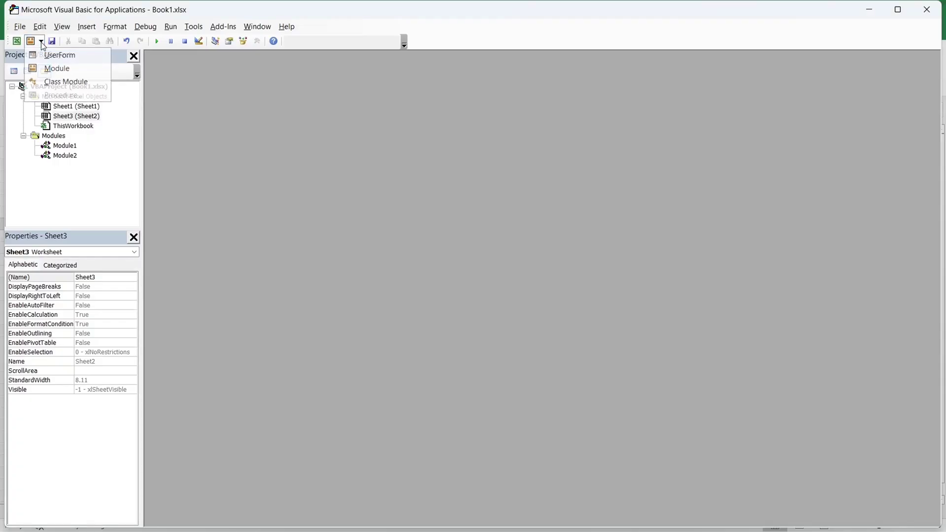
left_click(64, 70)
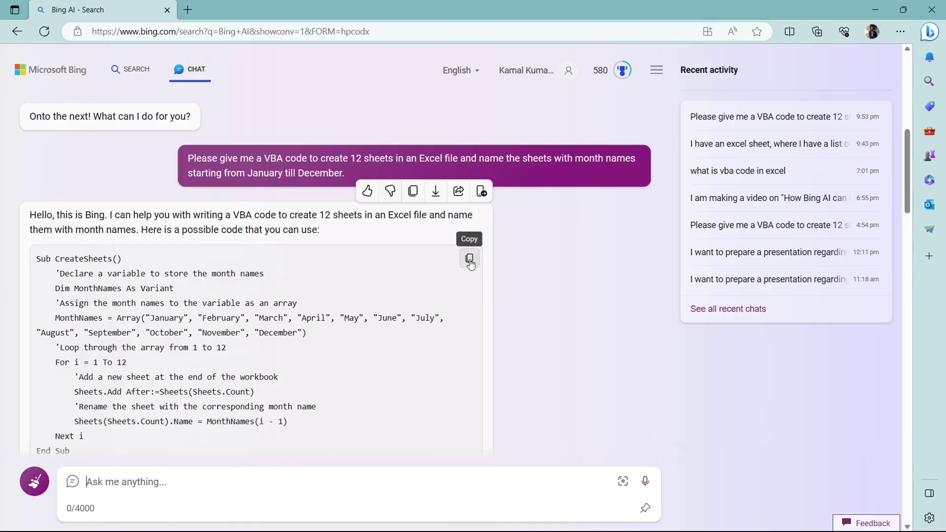
left_click(470, 259)
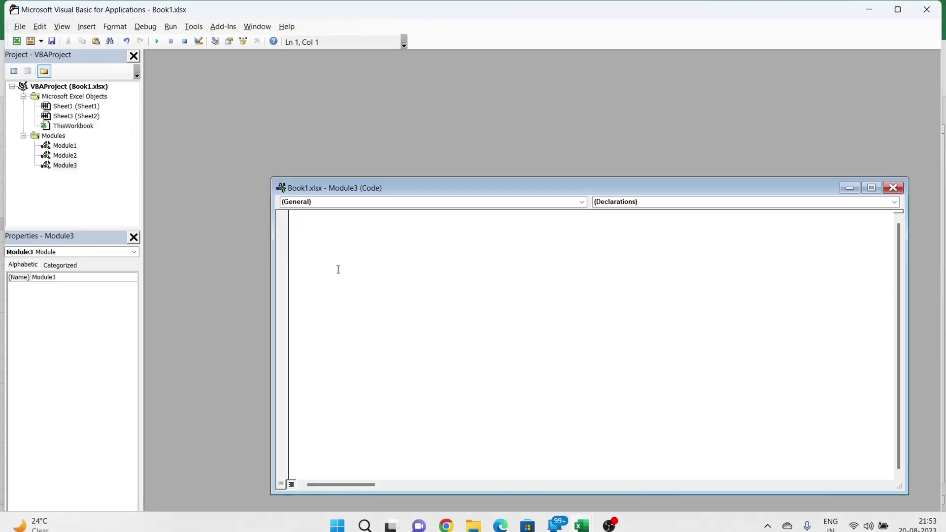
type("Sub CreateSheets()     'Declare a variable to store the month names     Dim MonthNames As Variant     'Assign the month names to the variable as an array     MonthNames = Array(\"January\", \"February\", \"March\", \"April\", \"May\", \"June\", \"July\", \"August\", \"September\", \"October\", \"November\", \"December\")     'Loop through the array from 1 to 12     For i = 1 To 12         'Add a new sheet at the end of the workbook         Sheets.Add After:=Sheets(Sheets.Count)         'Rename the sheet with the corresponding month name         Sheets(Sheets.Count).Name = MonthNames(i - 1)     Next i End Sub")
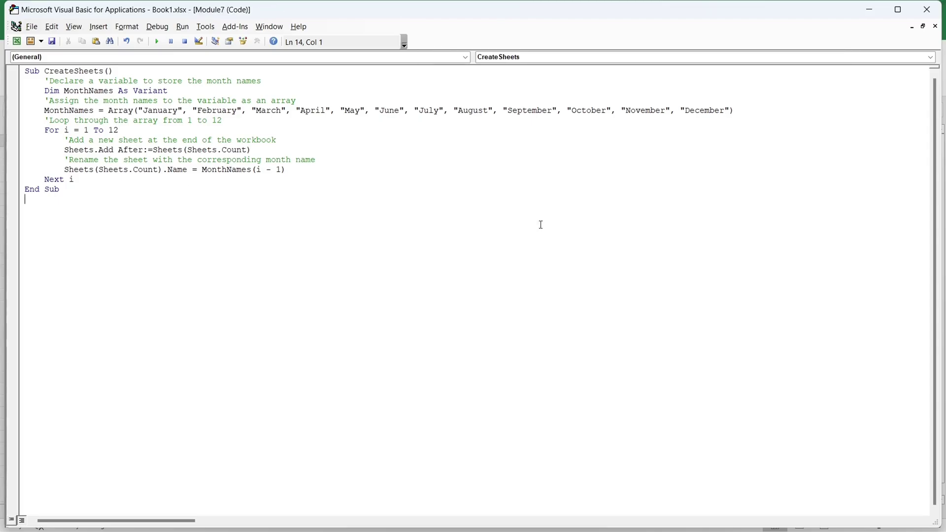
Widen the sheet tab strip to show Sheet1 through December and open the January sheet
key("alt+F11")
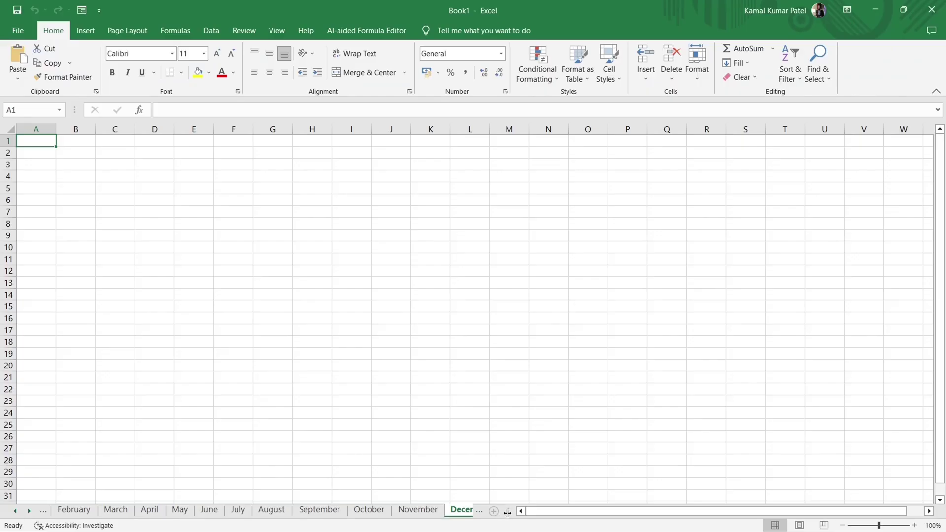
left_click_drag(610, 508, 655, 510)
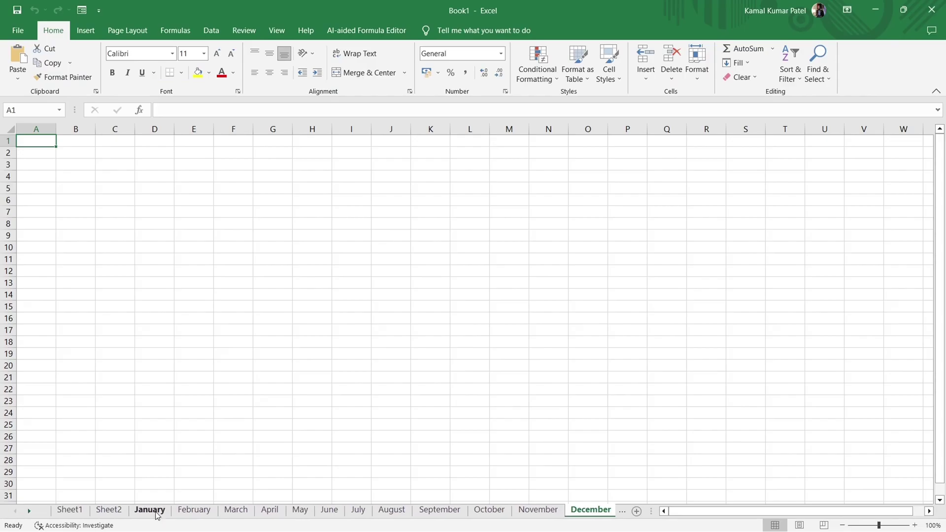
left_click(157, 515)
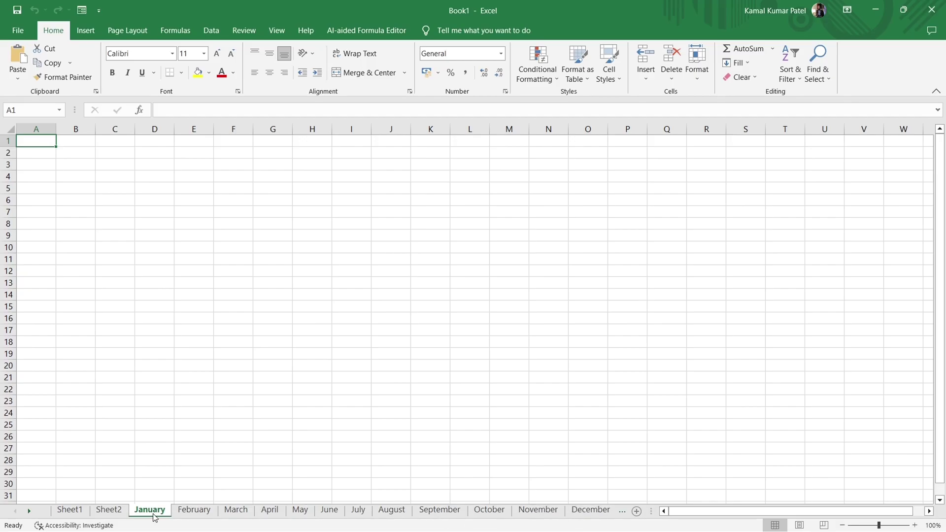
Ask Bing Chat for VBA code that deletes the twelve month-named sheets
key("alt+Tab")
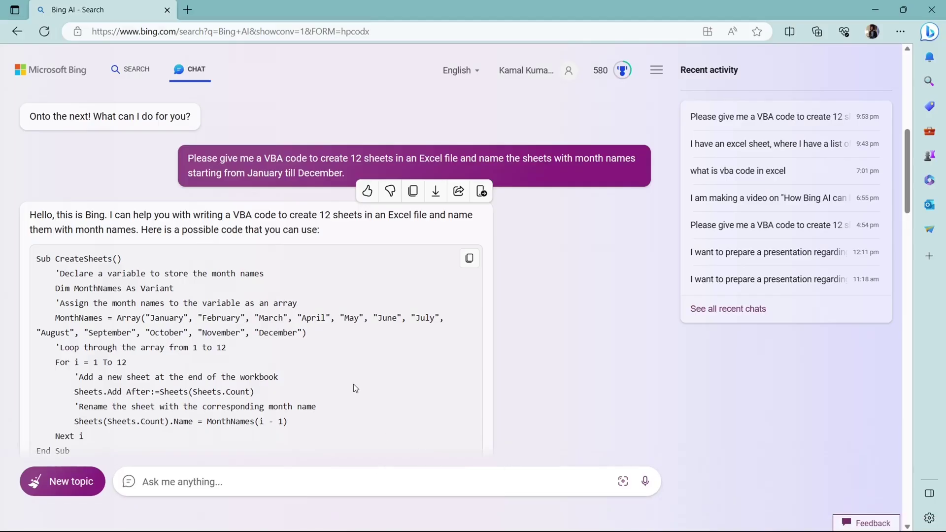
left_click(625, 134)
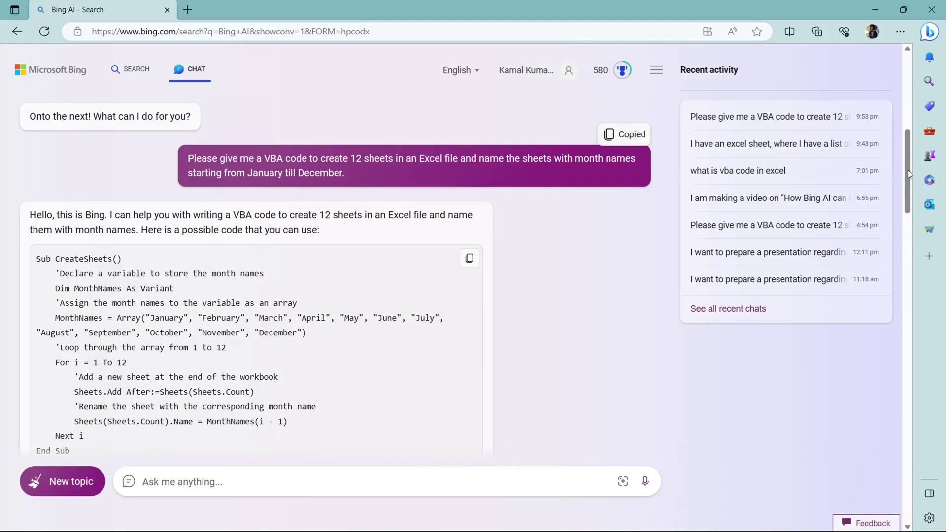
left_click(209, 481)
key("ctrl+v")
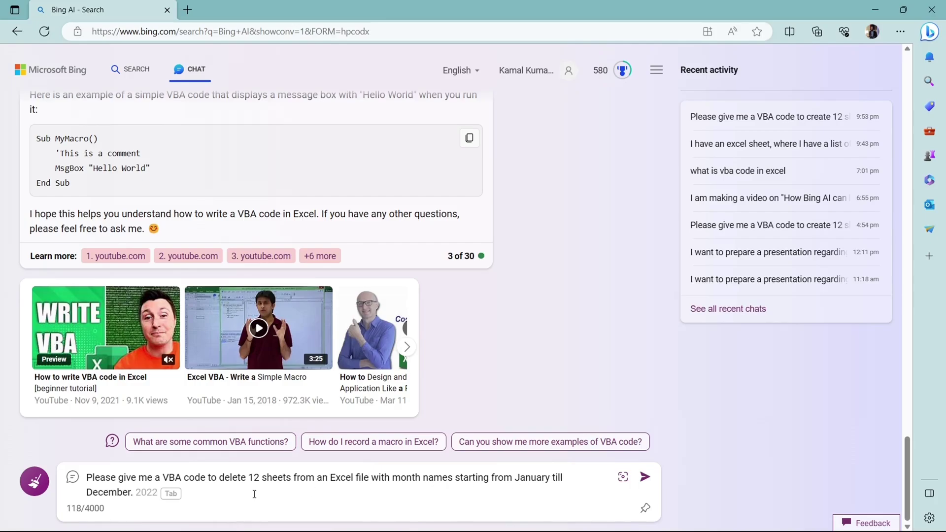
key("Return")
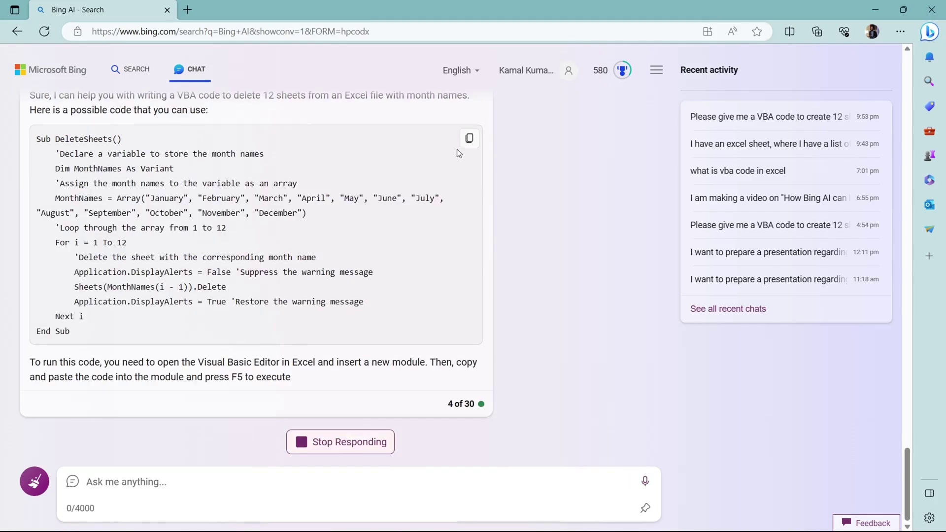
Copy the DeleteSheets macro code from the answer and return to Excel
scroll(471, 254, "up", 2)
left_click(470, 253)
key("alt+Tab")
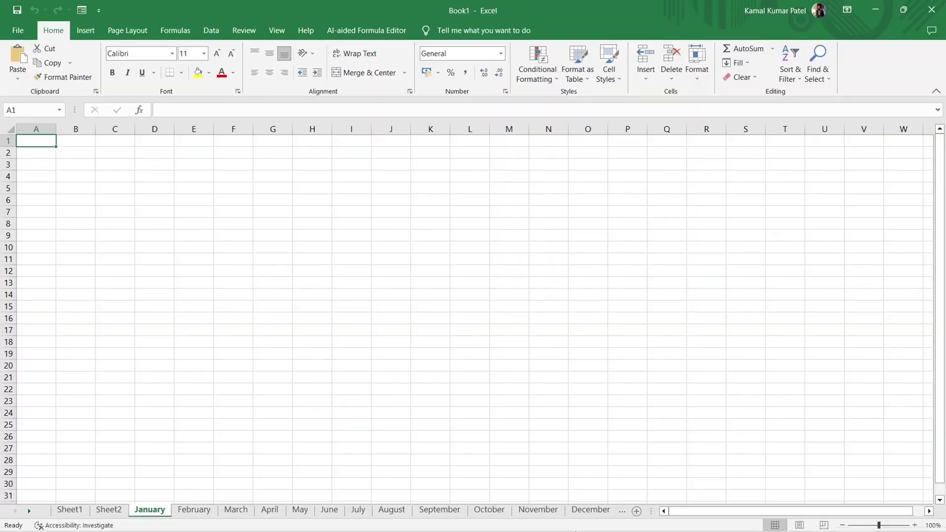
Paste the DeleteSheets code into a new VBA module and run it, leaving only Sheet1 and Sheet2
mouse_move(581, 517)
left_click(623, 474)
left_click(41, 41)
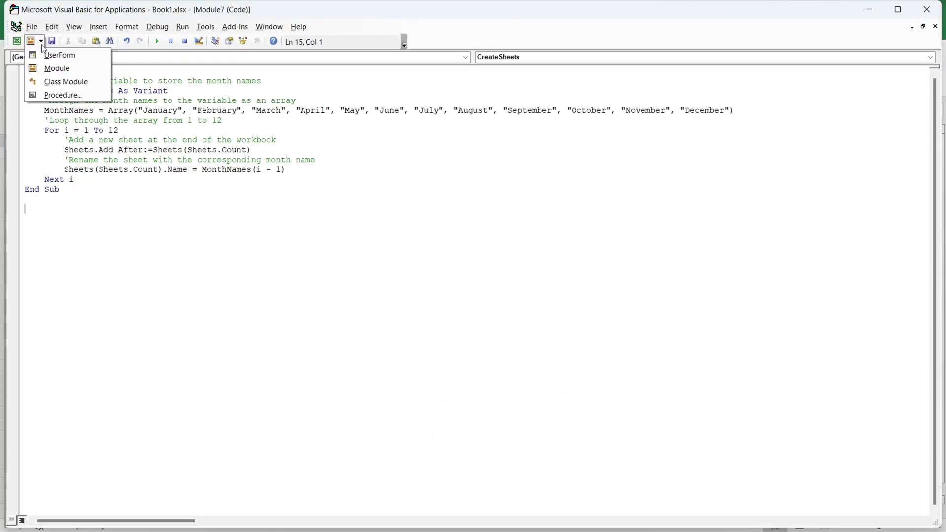
left_click(57, 67)
key("ctrl+v")
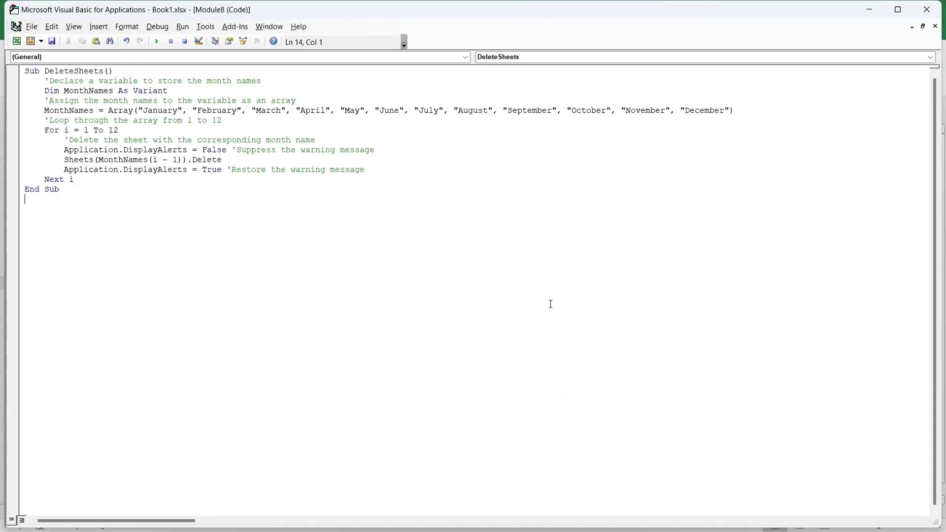
key("alt+Tab")
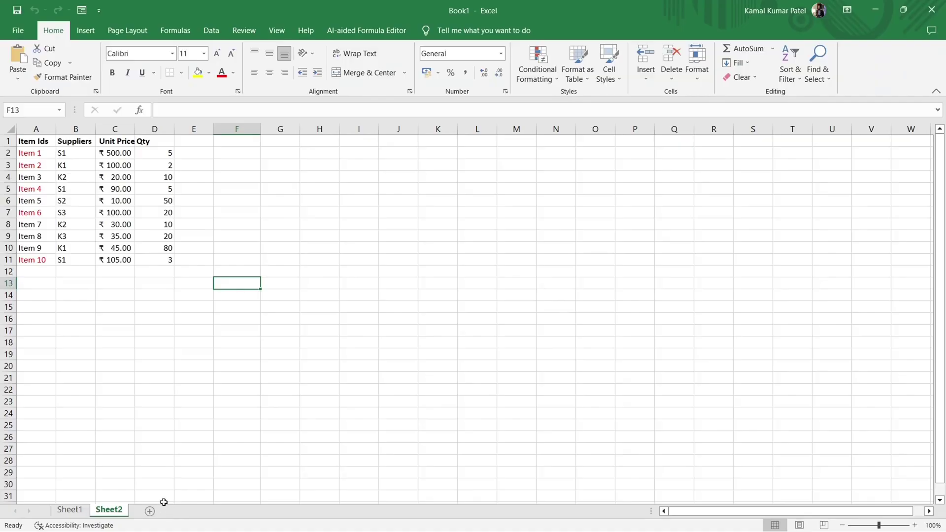